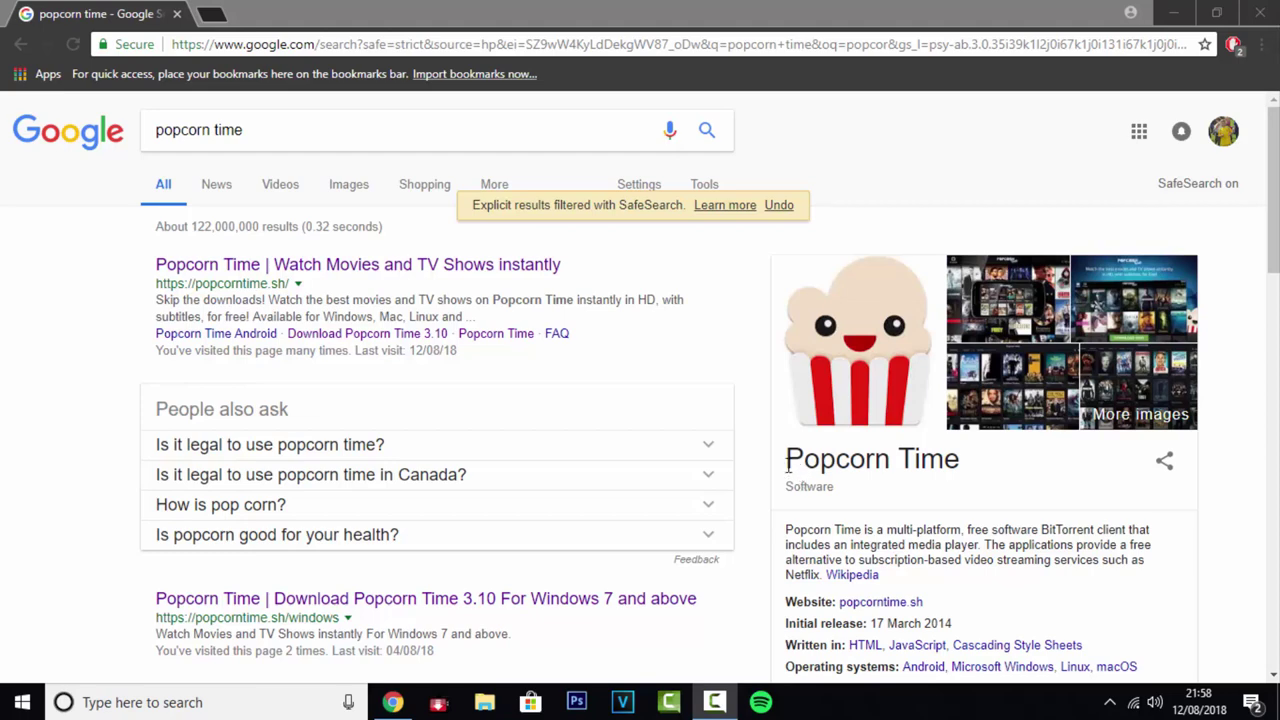
Examine the search results and information panel for Popcorn Time, including its multi-platform description and supported operating systems
drag(788, 465, 958, 462)
scroll(907, 477, down, 1)
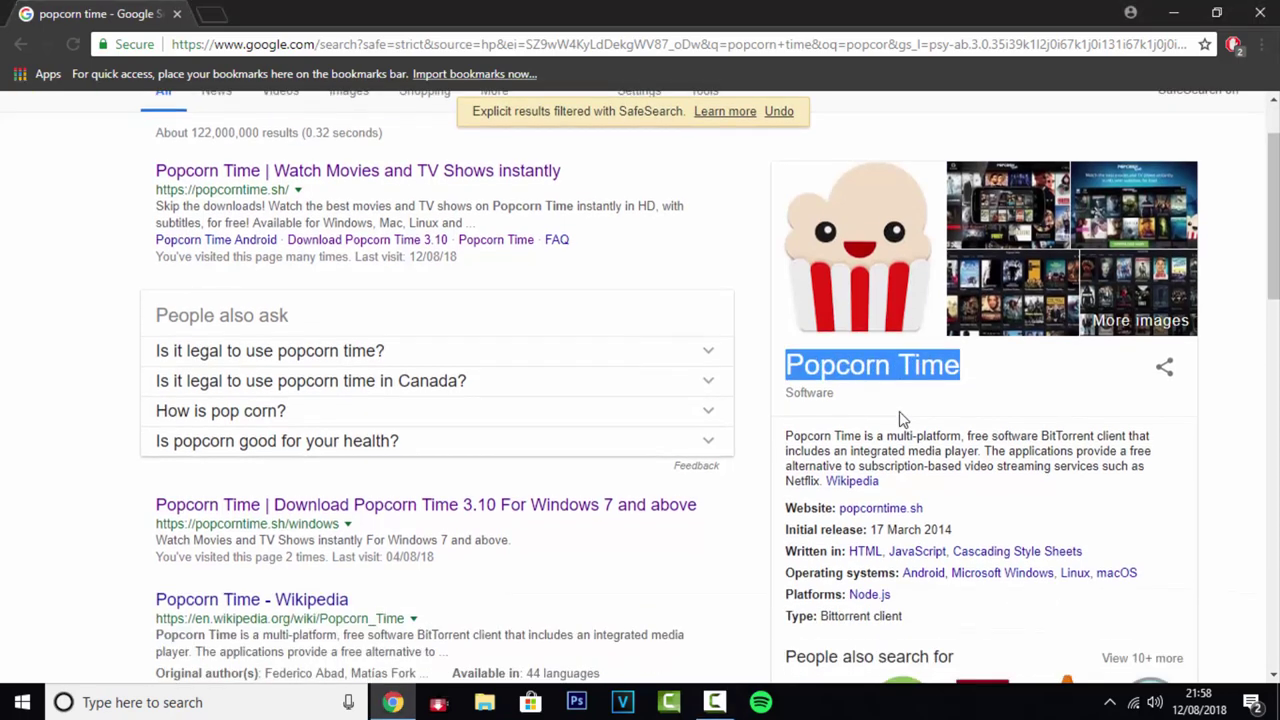
scroll(803, 368, down, 1)
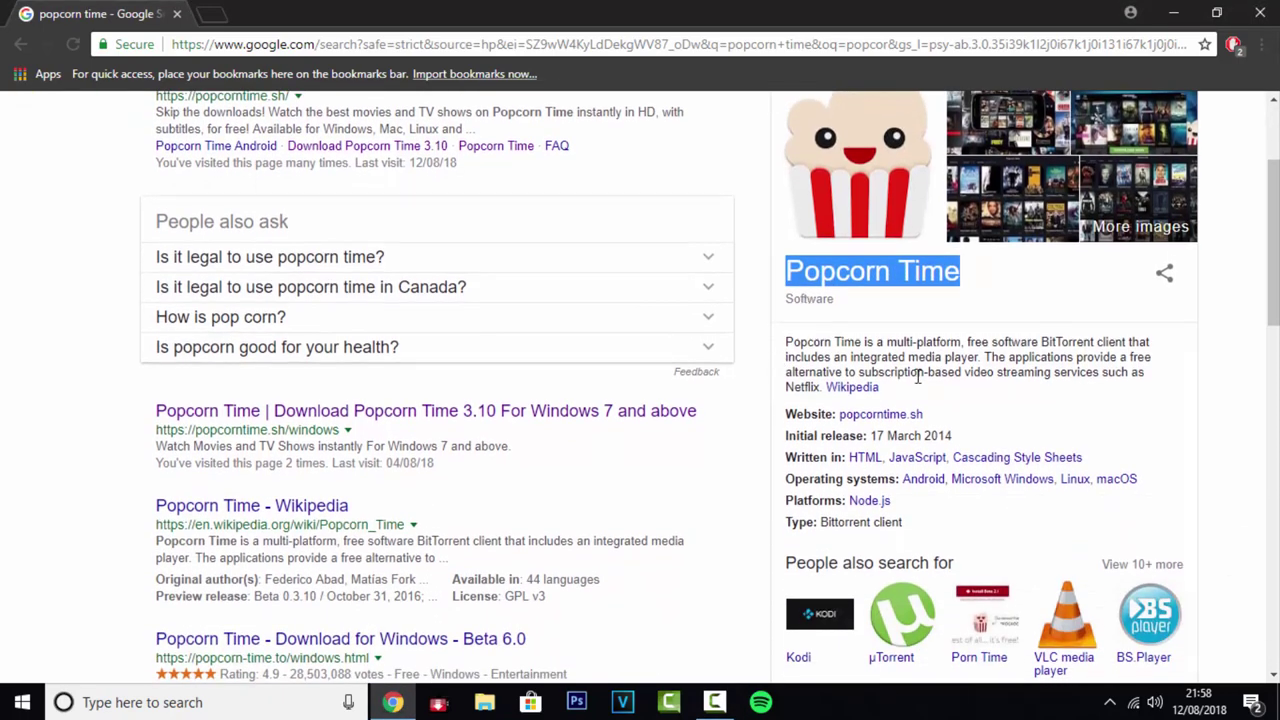
click(829, 271)
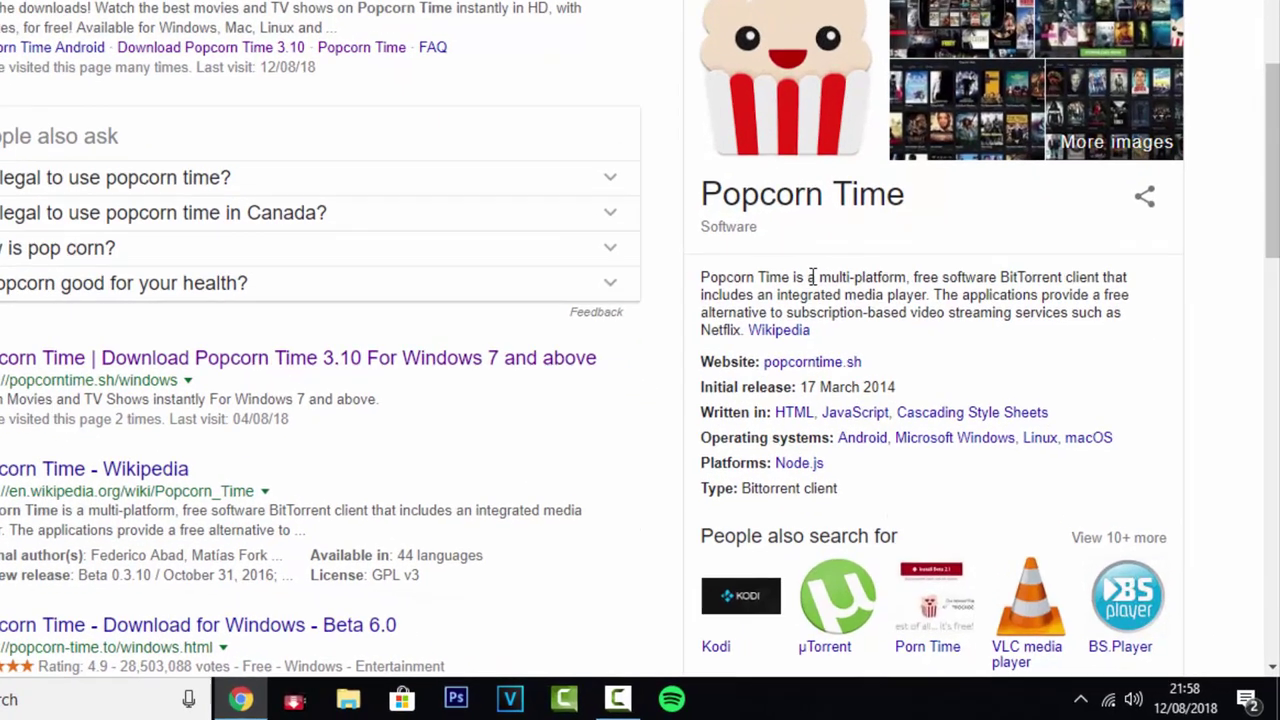
drag(884, 341, 979, 341)
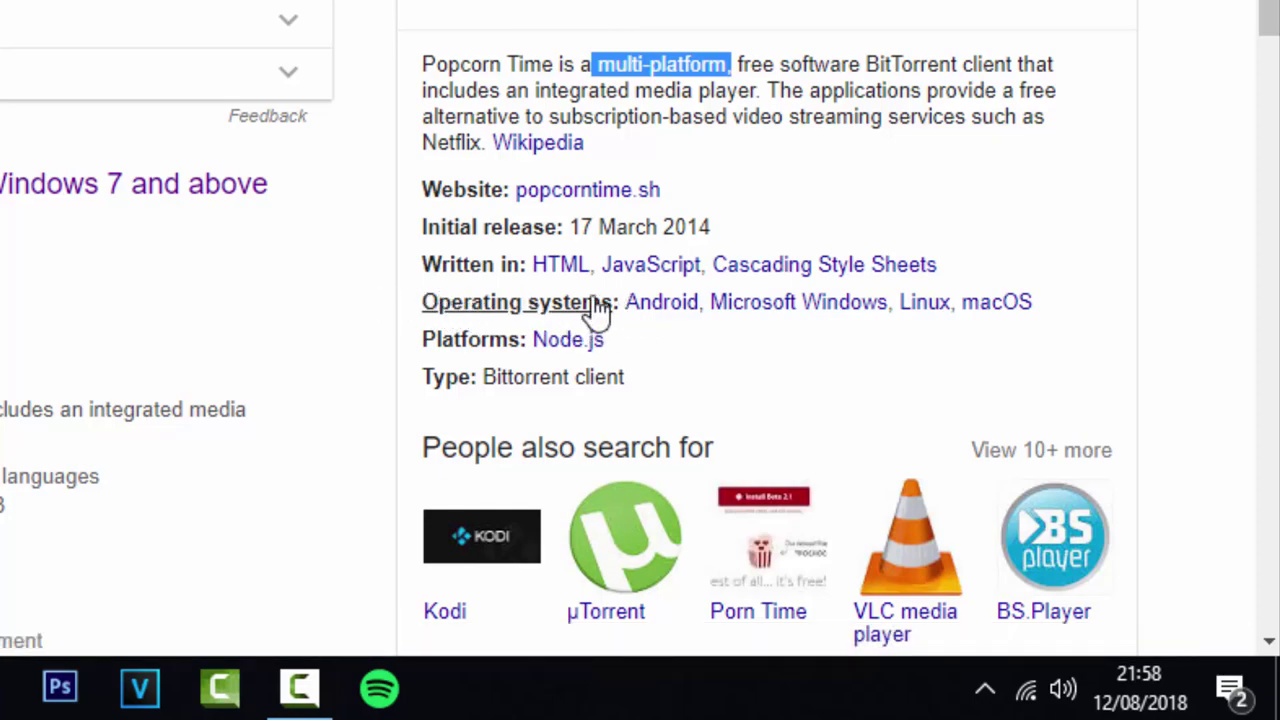
scroll(677, 57, up, 1)
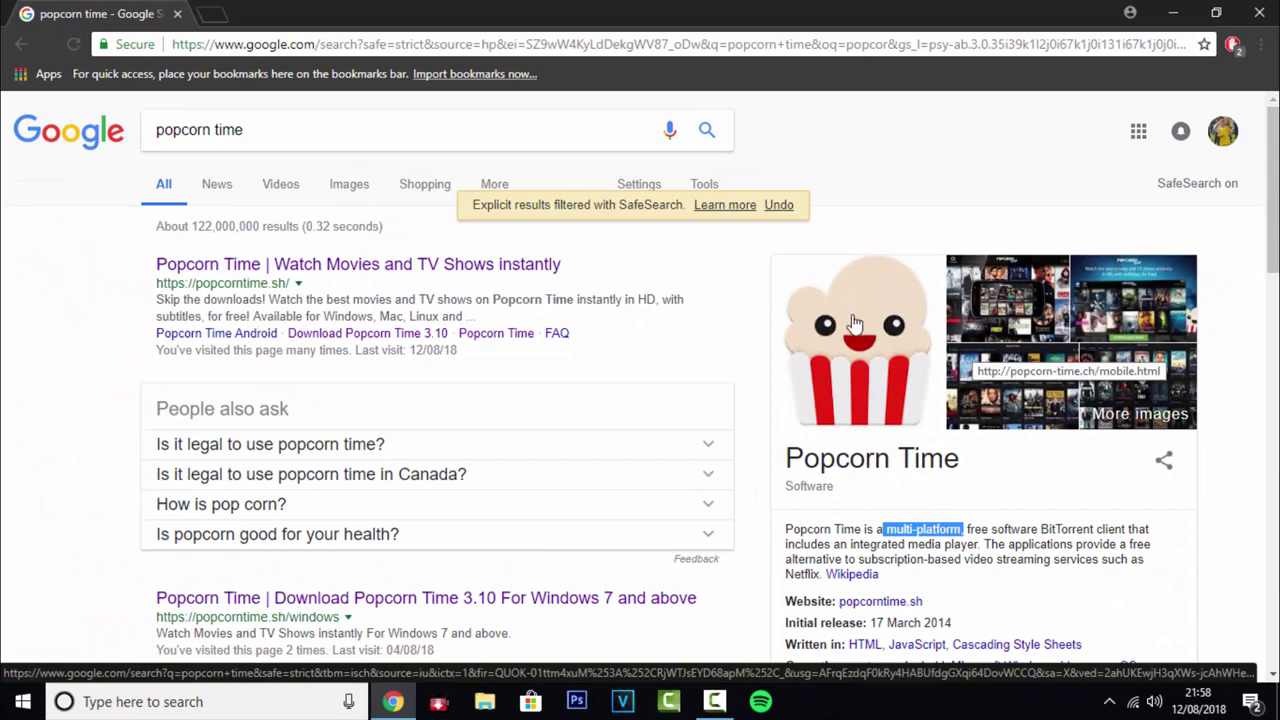
click(200, 135)
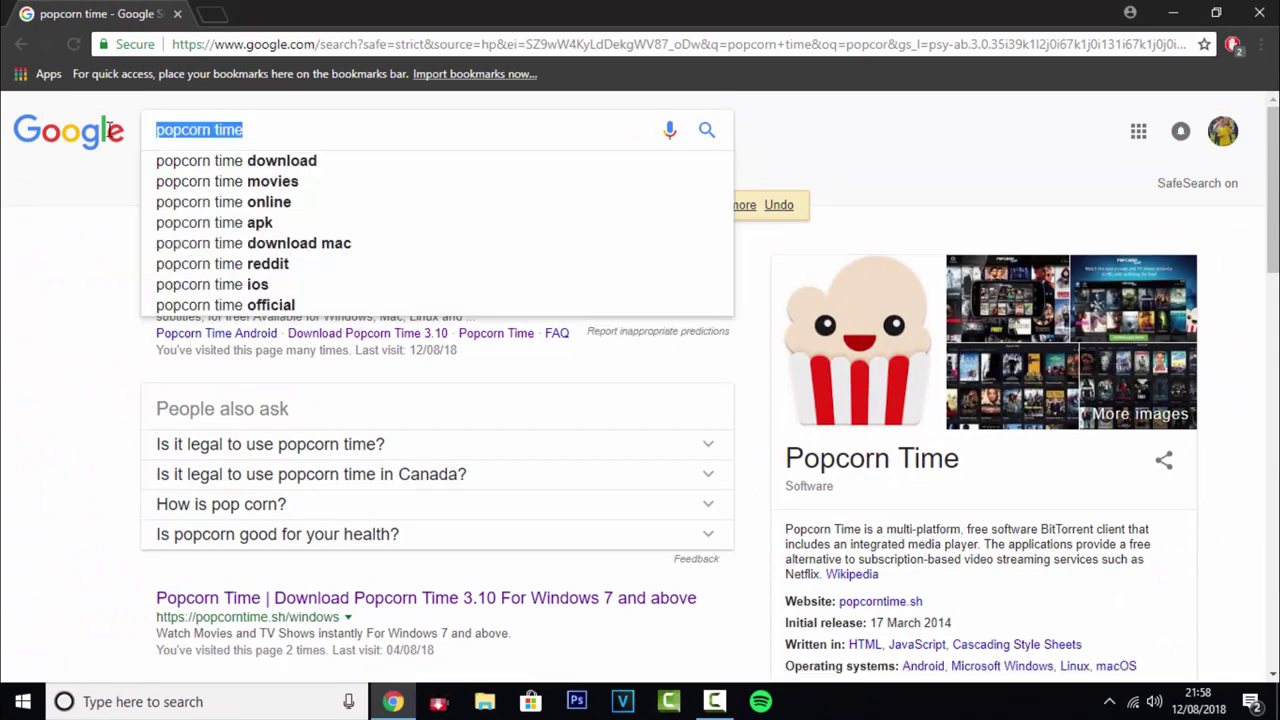
click(259, 124)
click(110, 312)
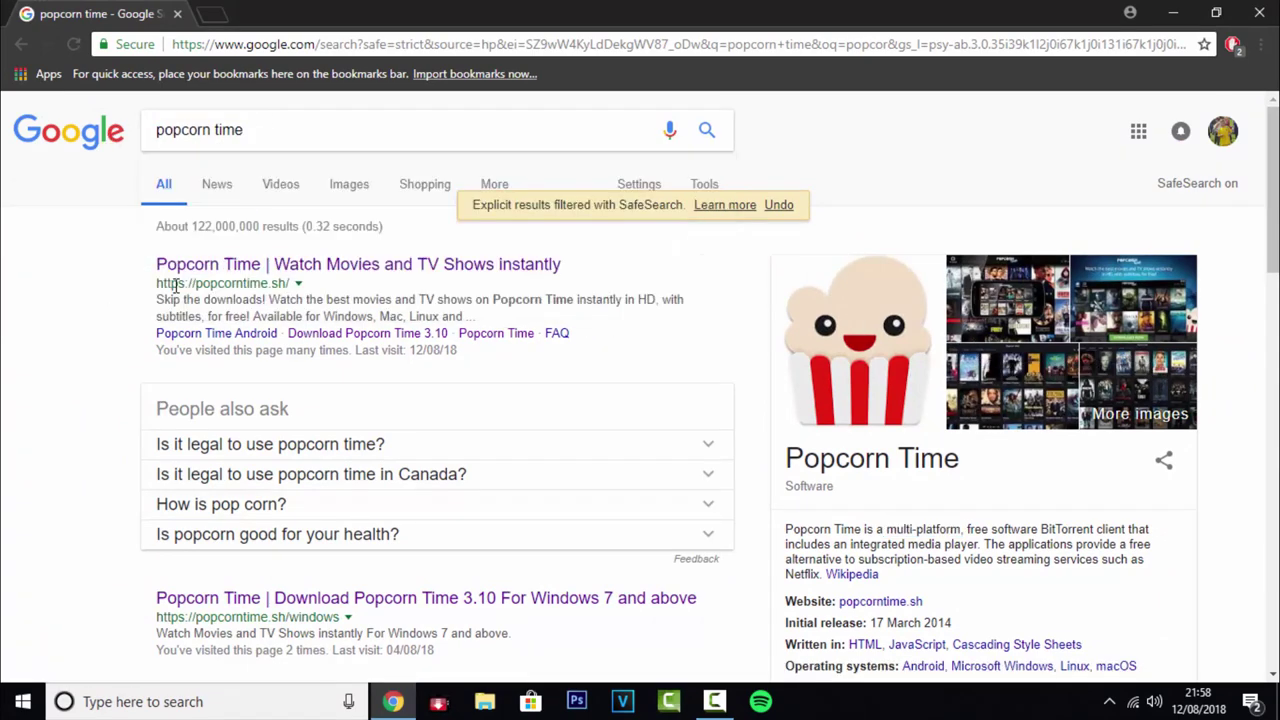
Download the Popcorn Time 3.10 Windows installer from popcorntime.sh and dismiss the VPN offer
click(257, 283)
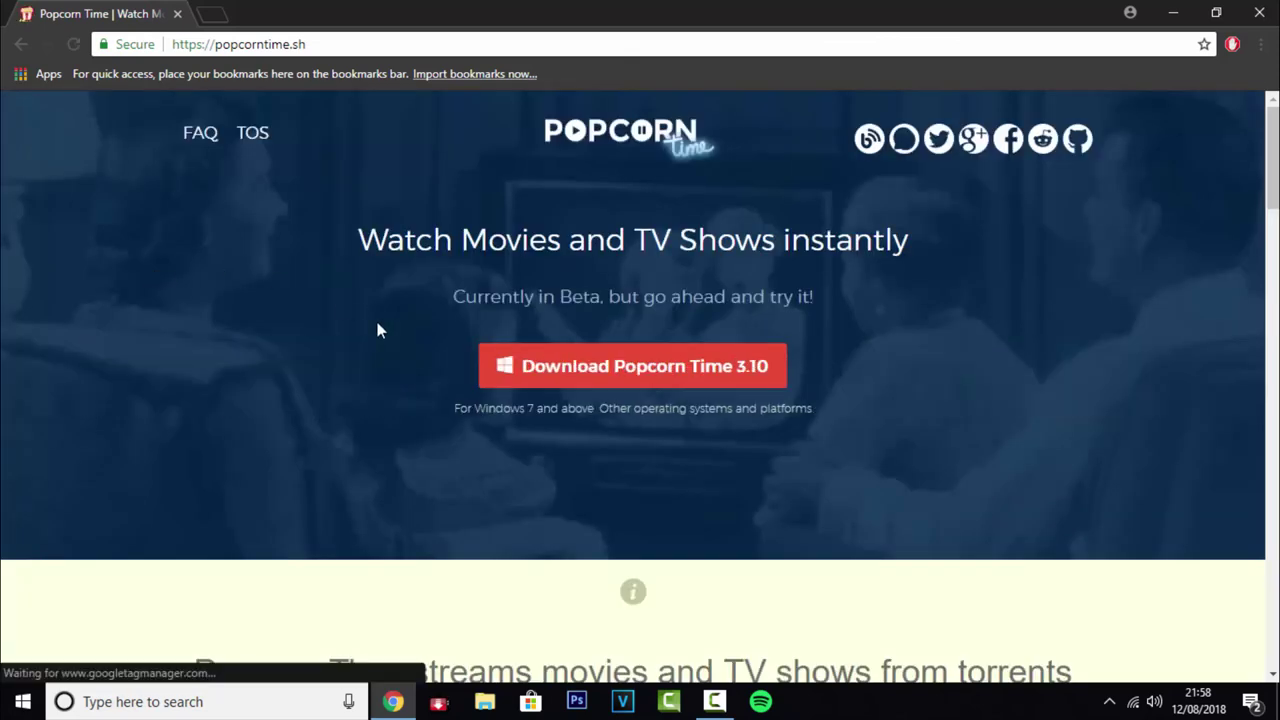
click(505, 366)
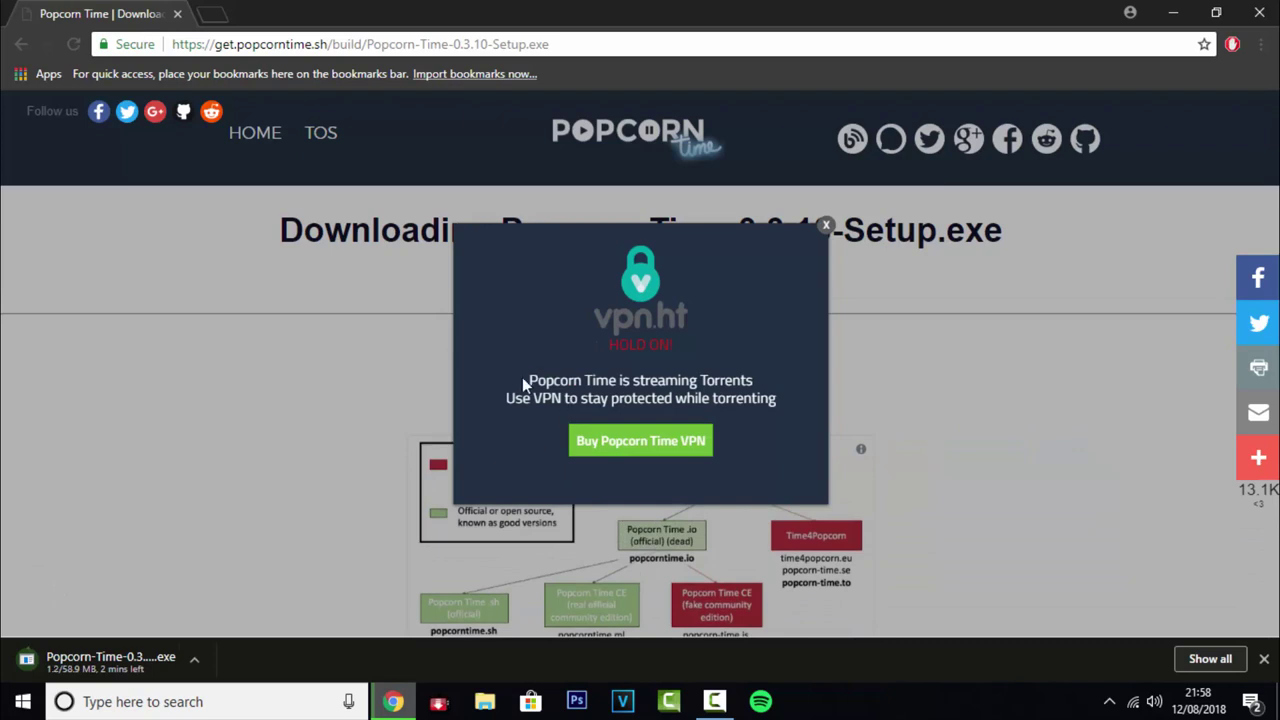
drag(553, 380, 582, 380)
double_click(704, 380)
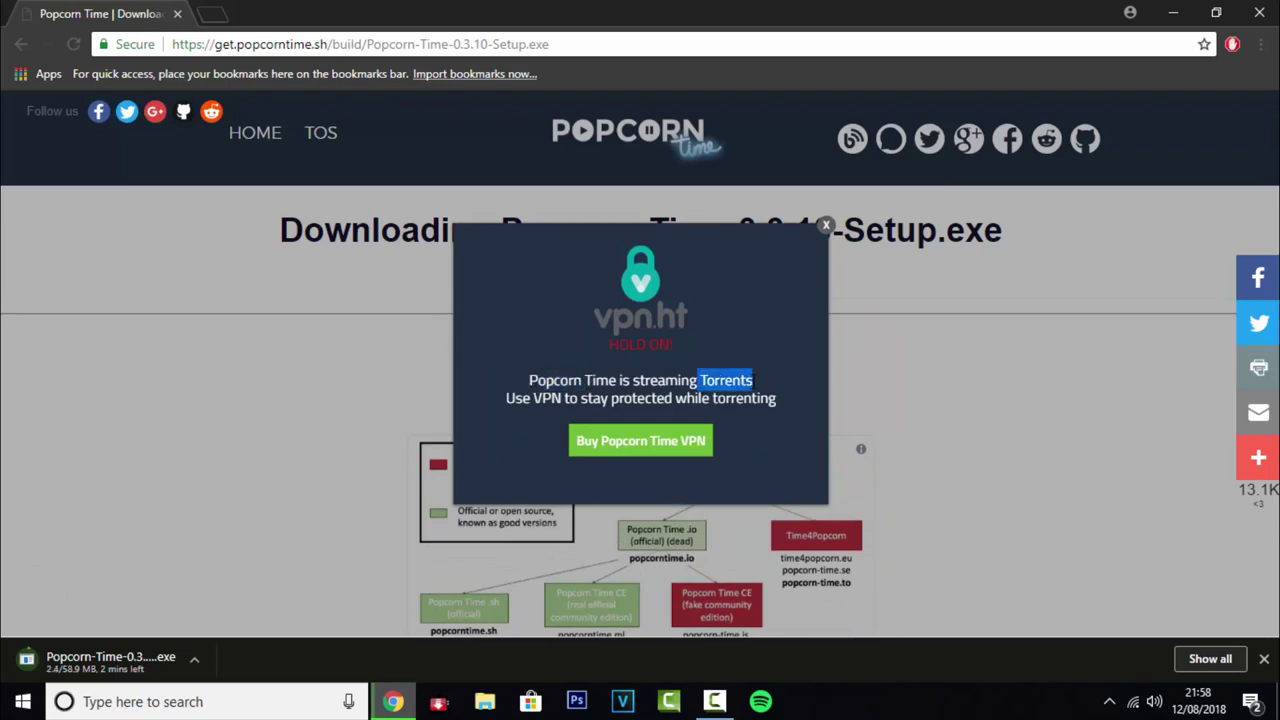
click(652, 400)
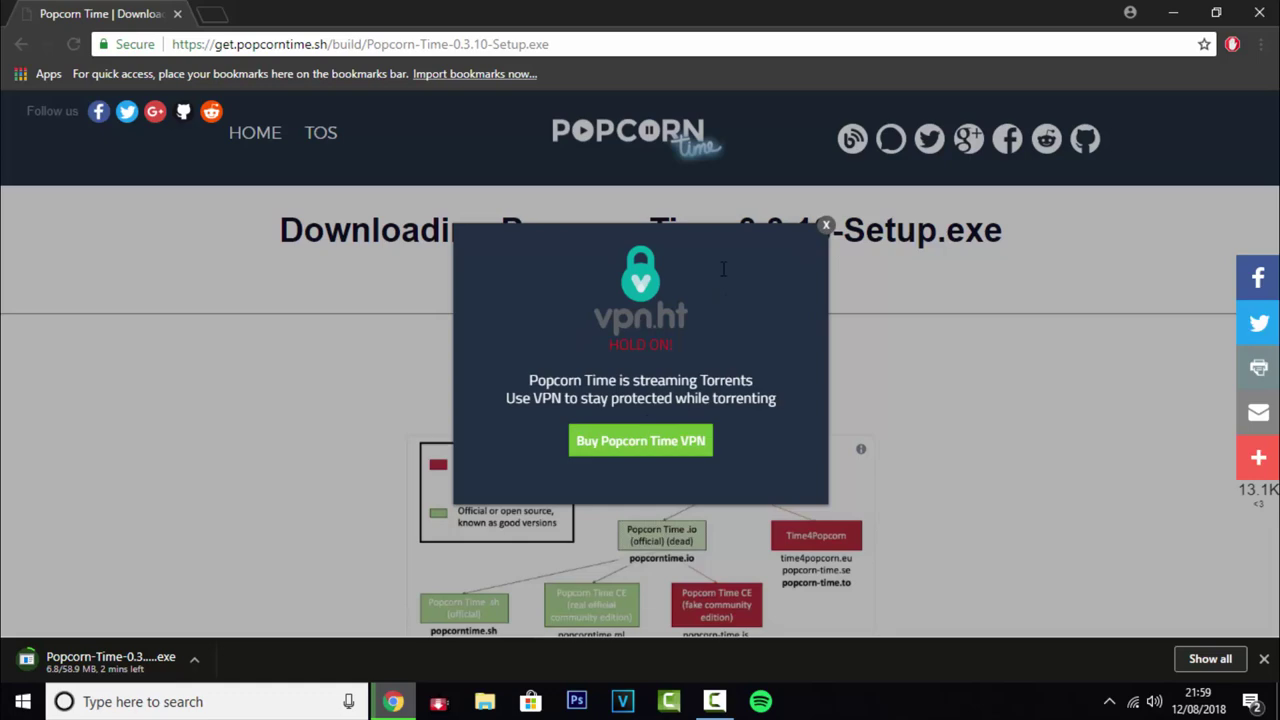
key(Escape)
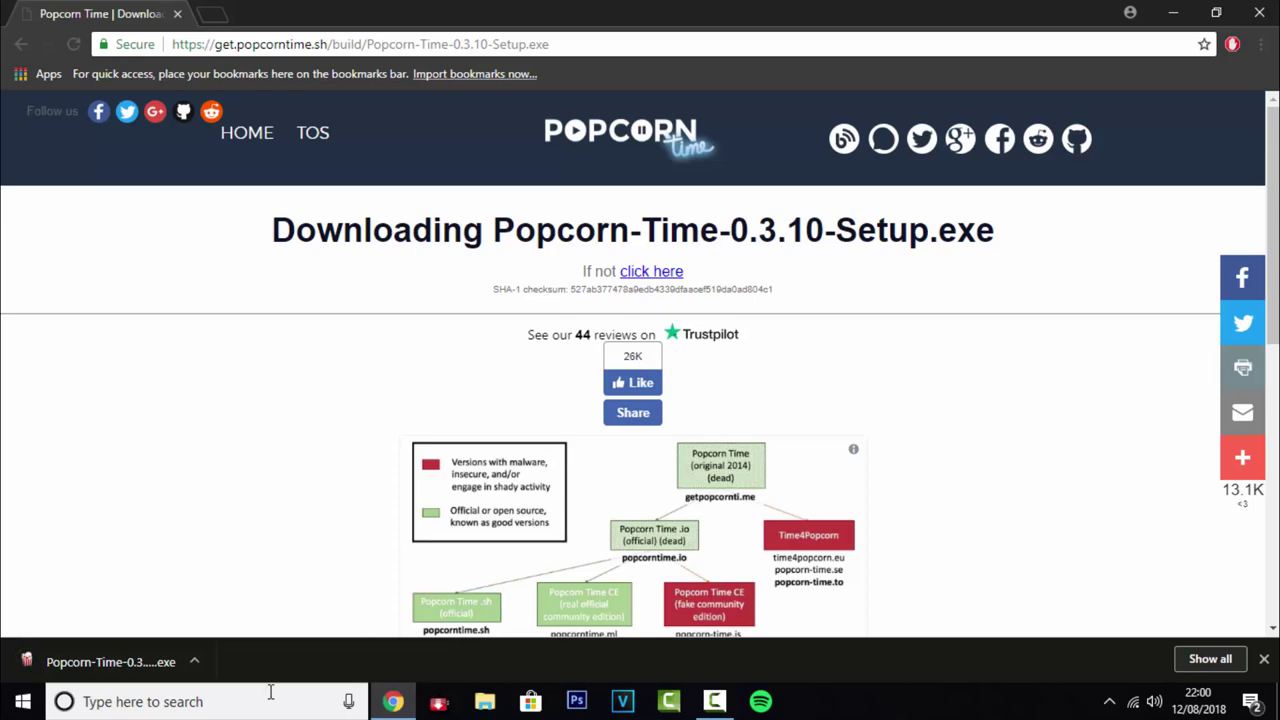
Install Popcorn-Time 0.3.10 from the downloaded setup file, accepting the licence and keeping the run and desktop shortcut options enabled
click(165, 670)
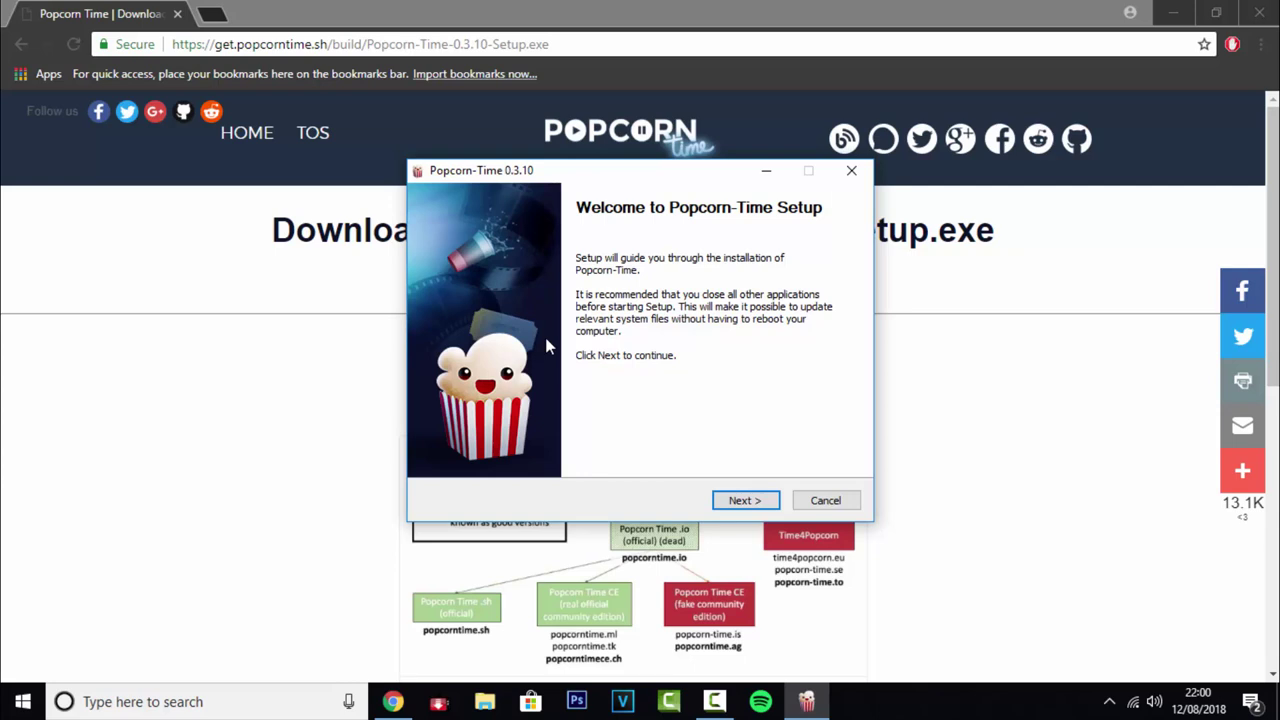
click(736, 499)
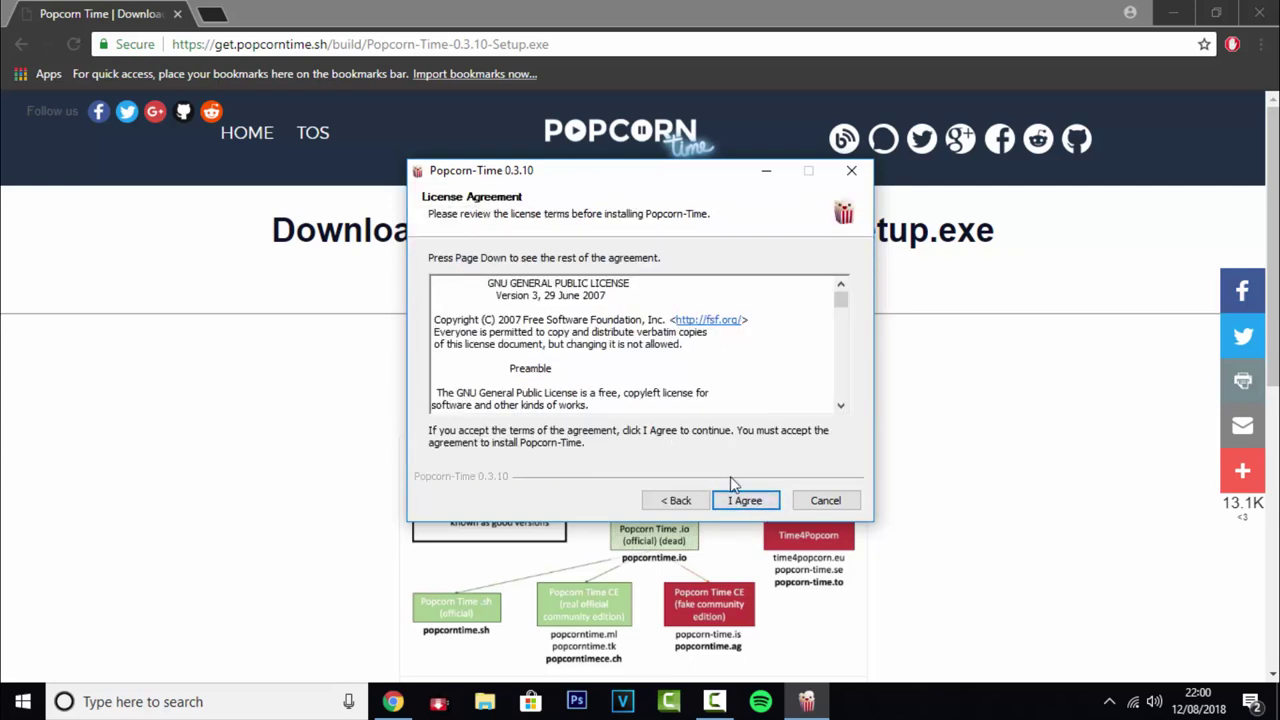
click(738, 496)
click(726, 498)
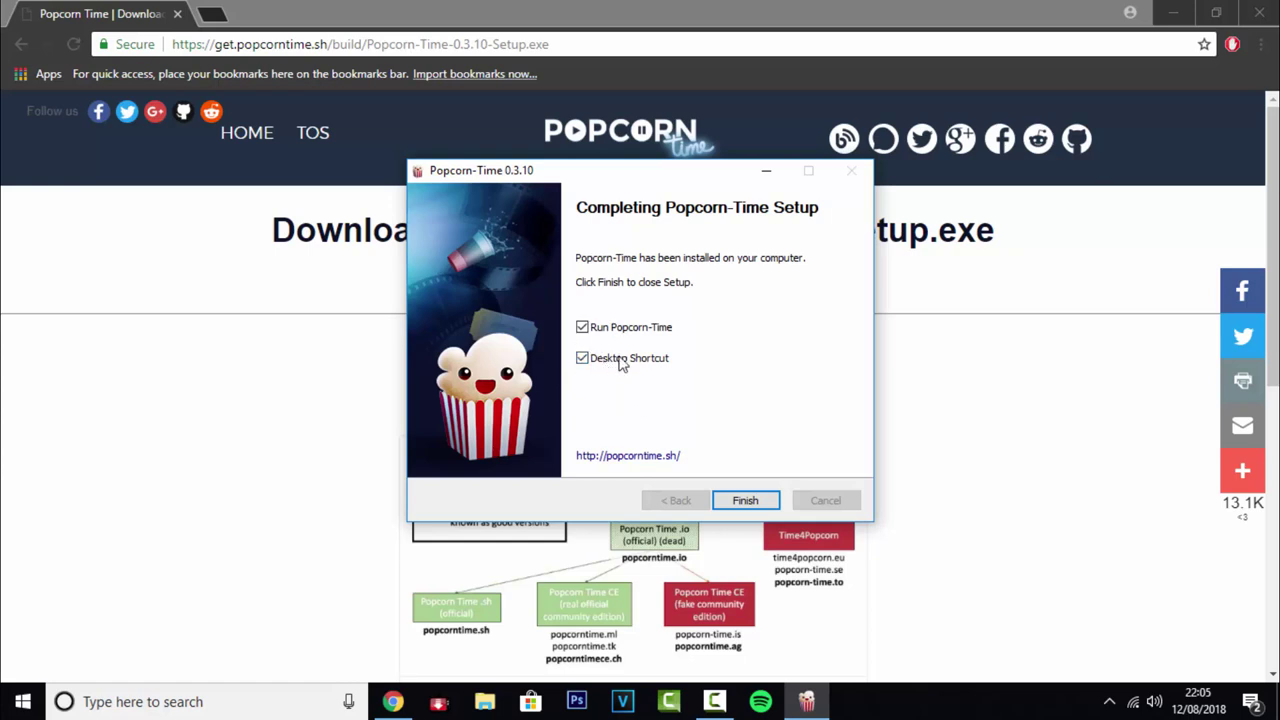
click(745, 501)
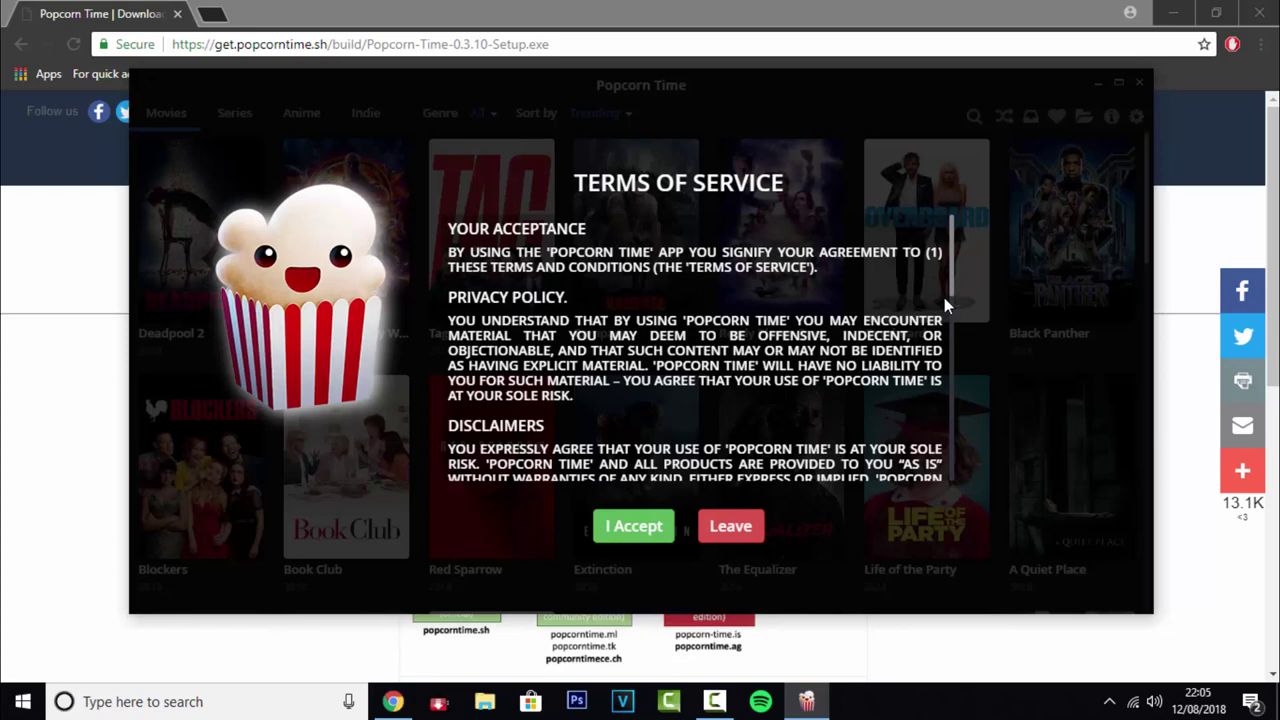
Accept the Popcorn Time terms of service and maximize its window
scroll(944, 297, down, 2)
scroll(944, 304, up, 2)
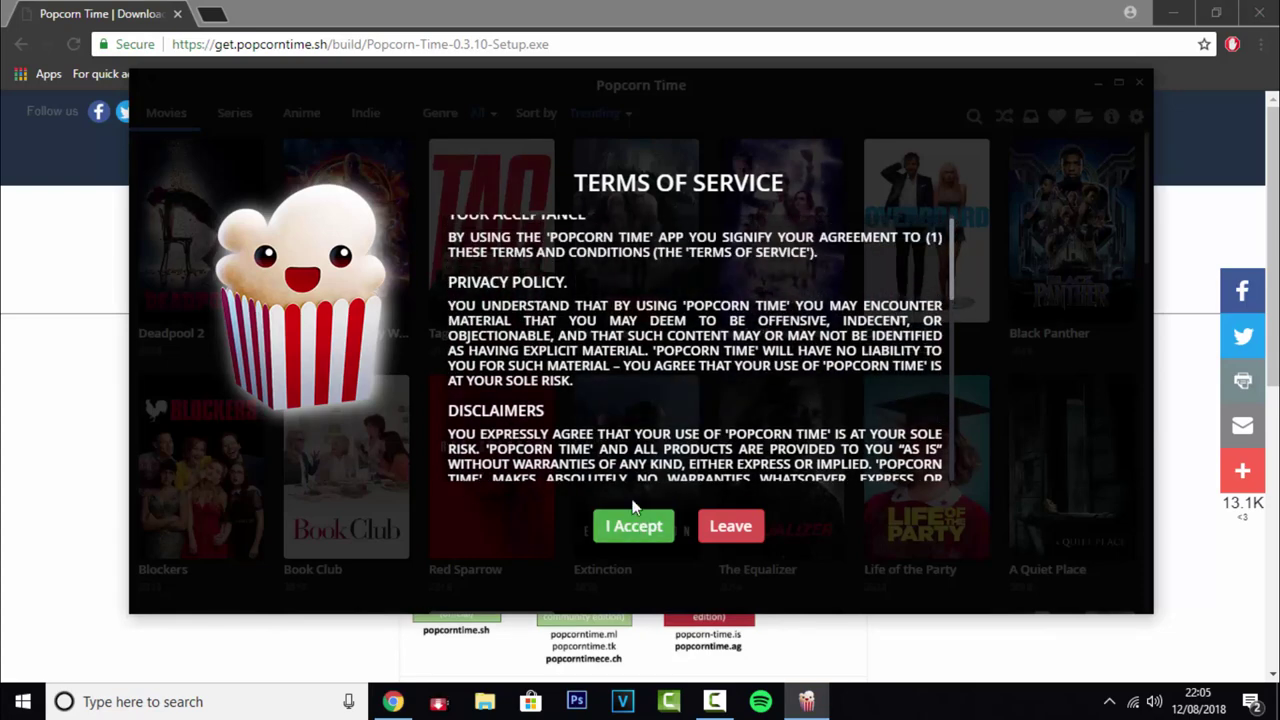
click(620, 529)
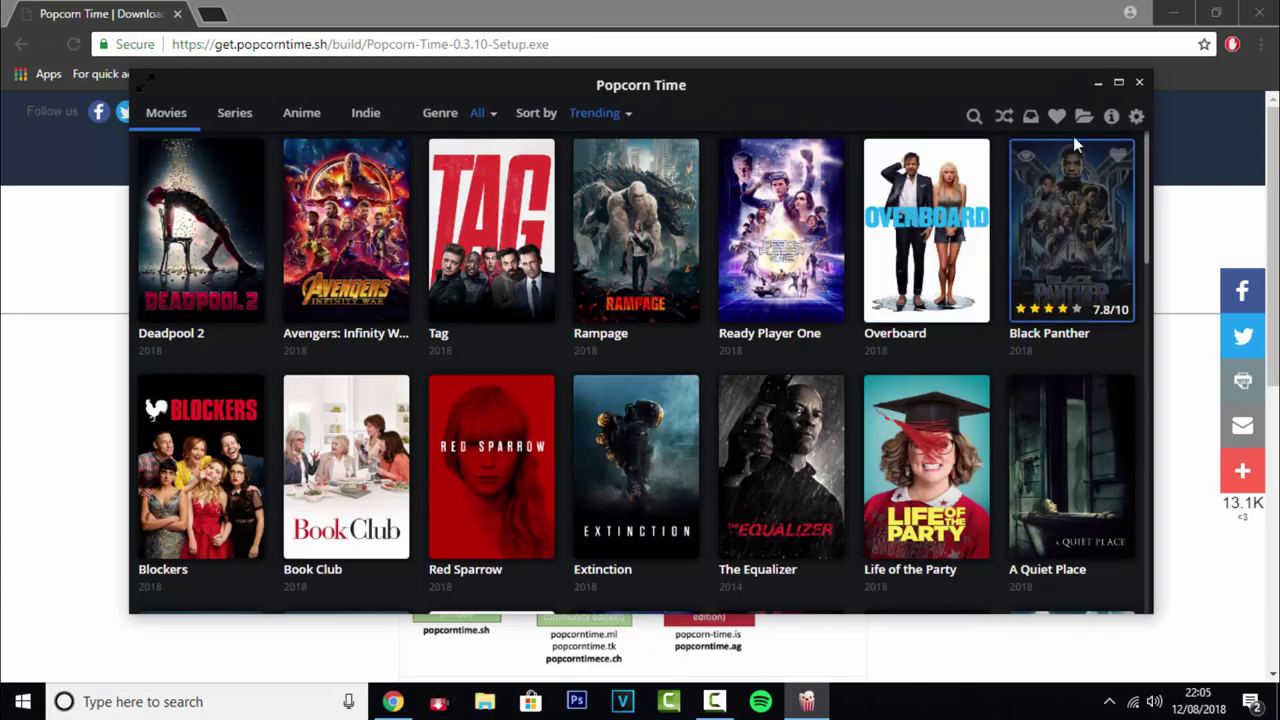
click(1117, 84)
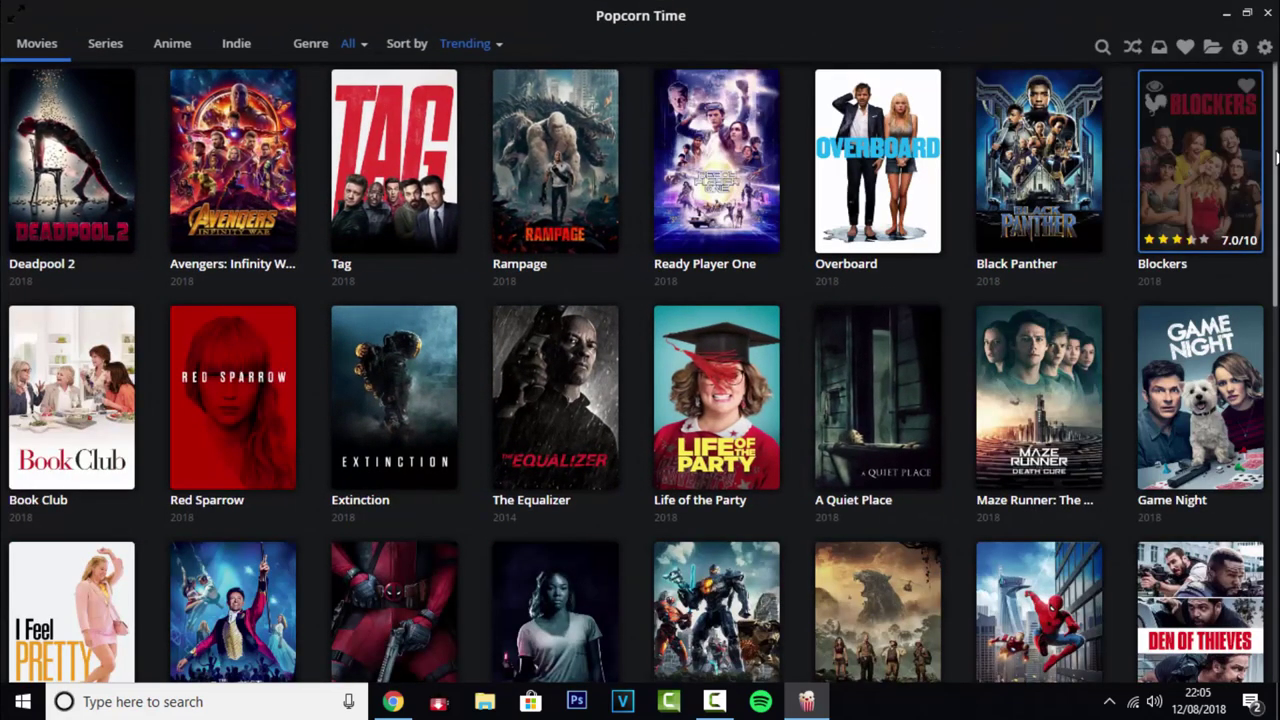
Look through the movie catalogue and examine the available genre and sorting options
drag(1274, 150, 1272, 232)
scroll(1274, 225, up, 3)
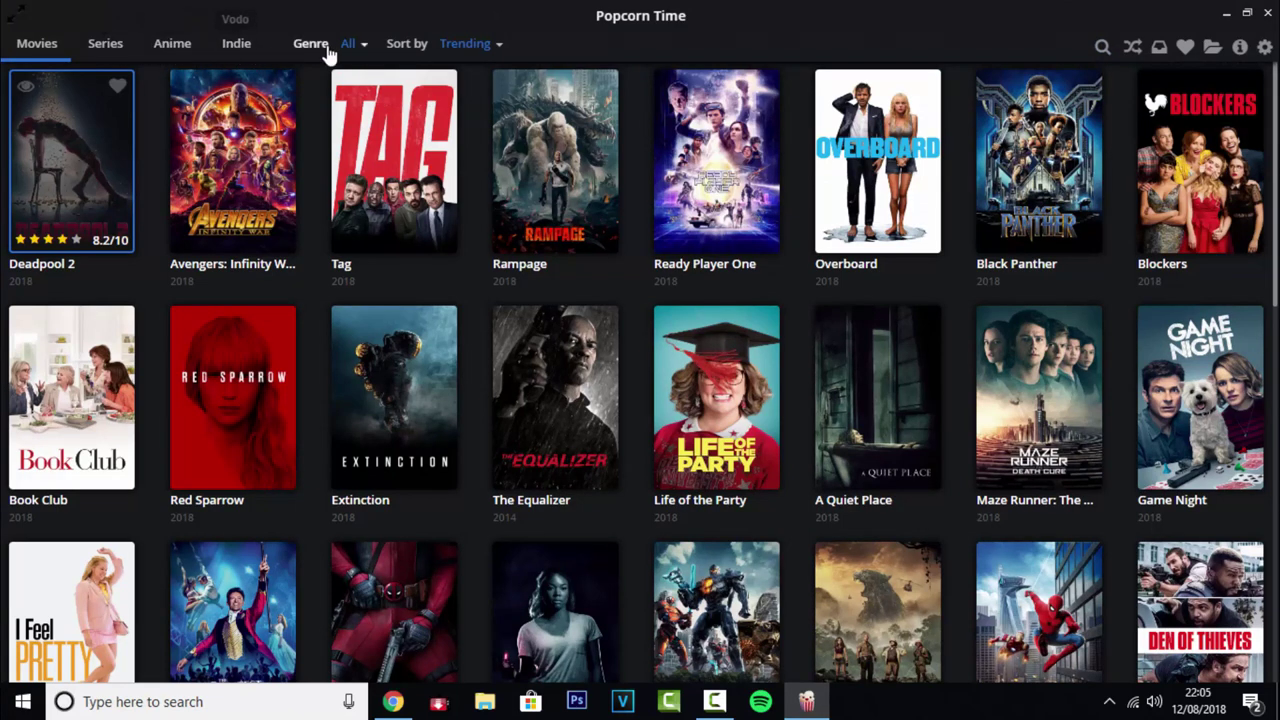
click(362, 50)
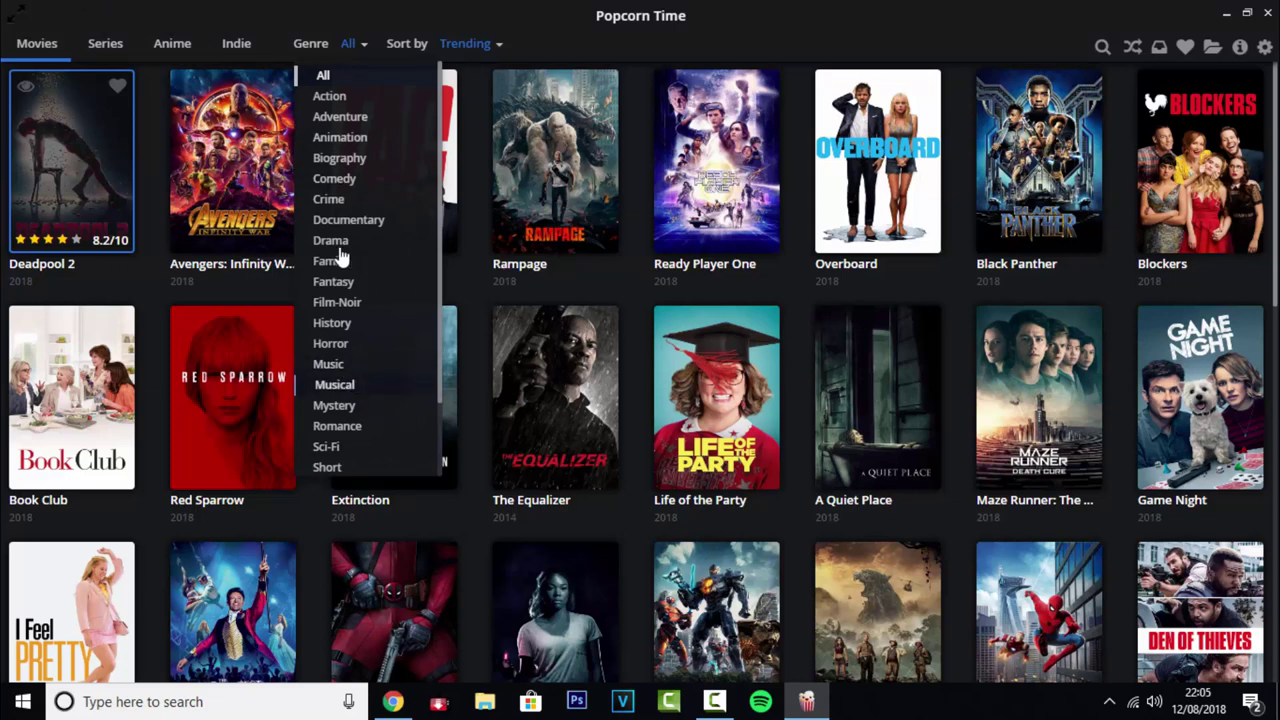
click(364, 46)
click(498, 48)
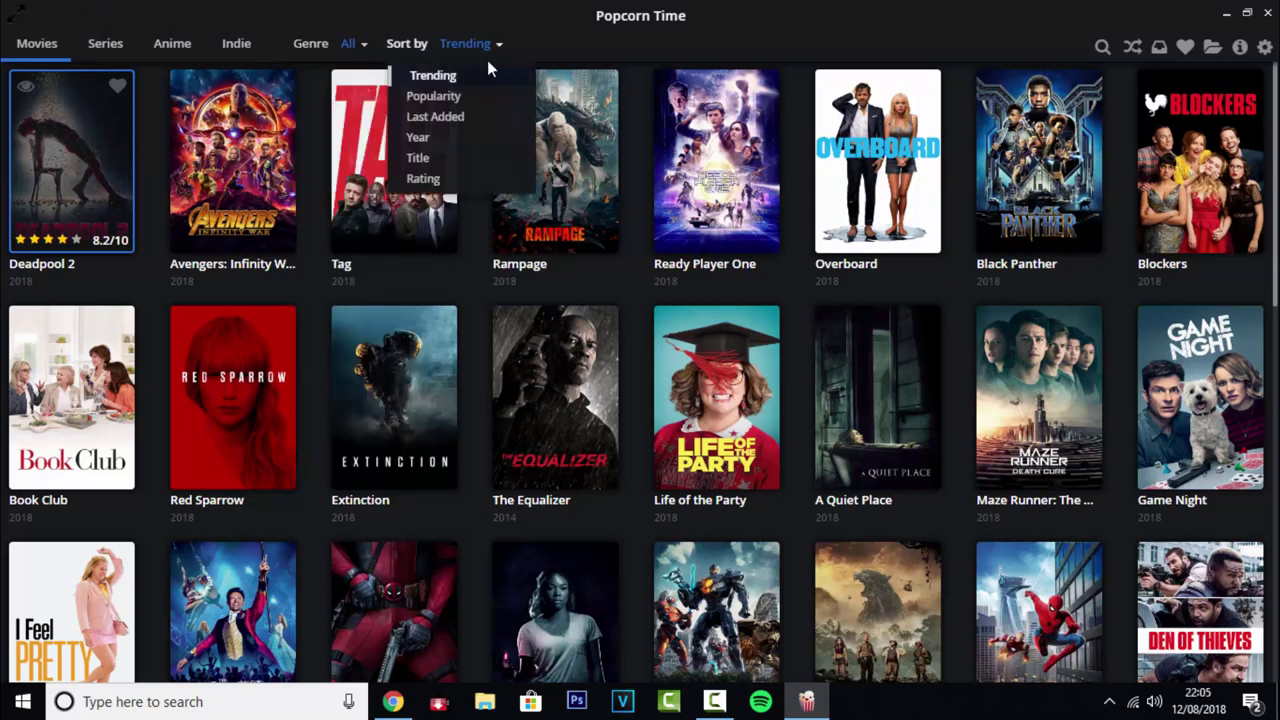
click(505, 50)
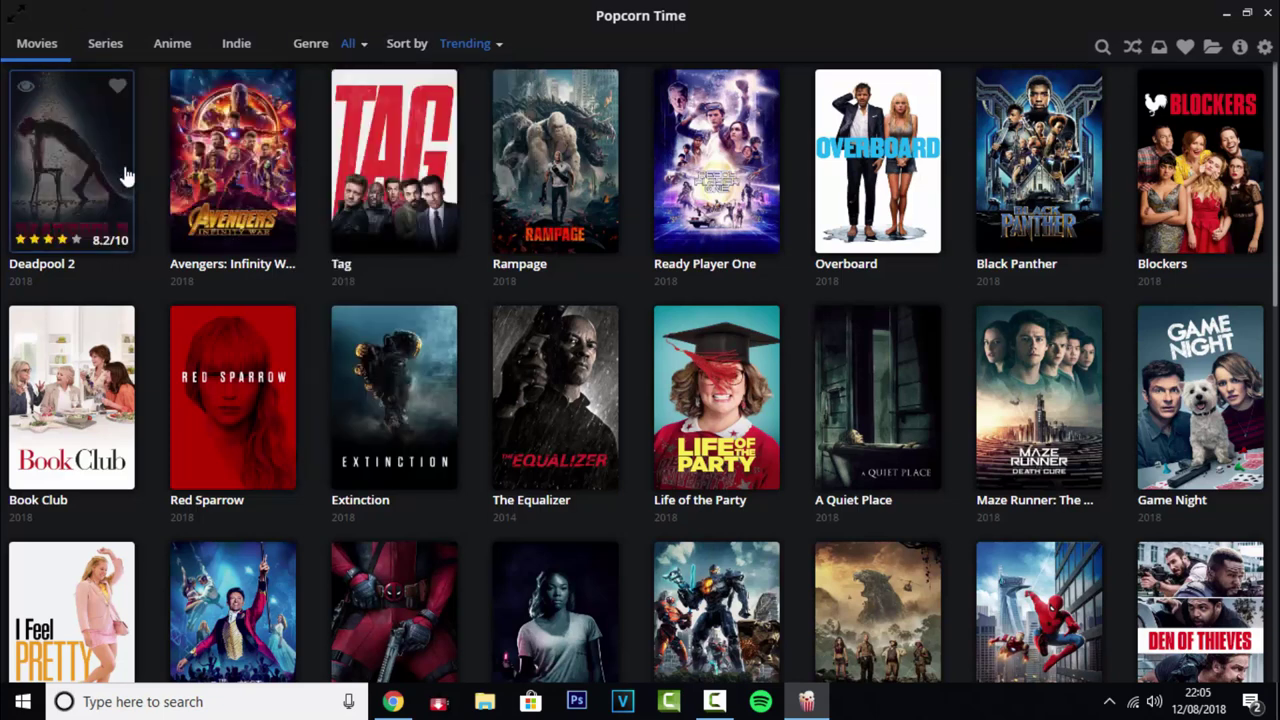
Start streaming Deadpool 2 at 720p with VLC as the external player
click(100, 121)
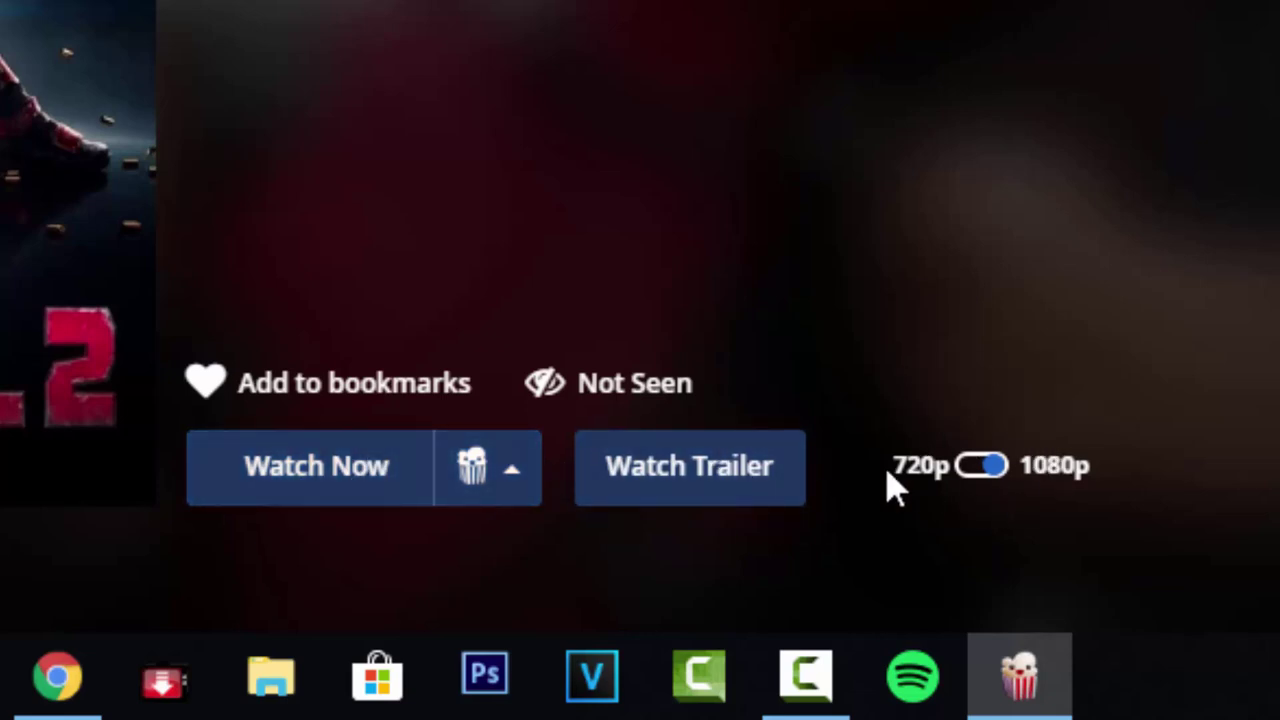
click(510, 472)
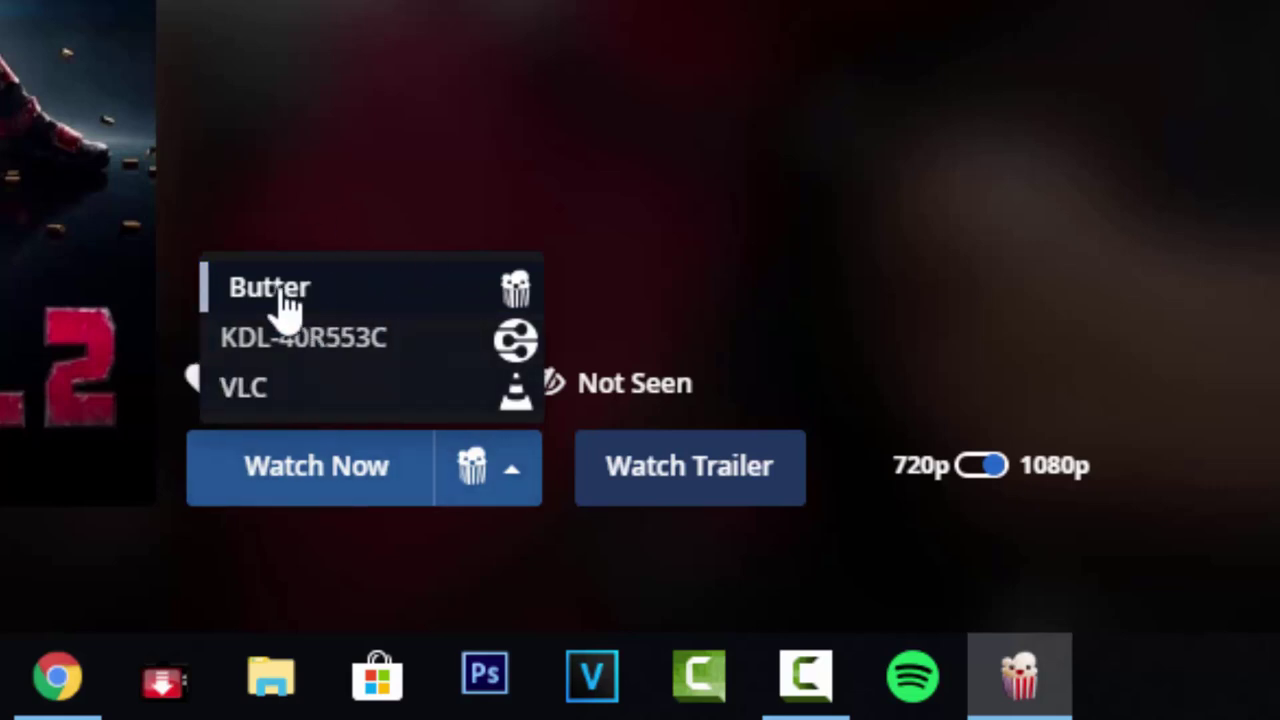
click(295, 393)
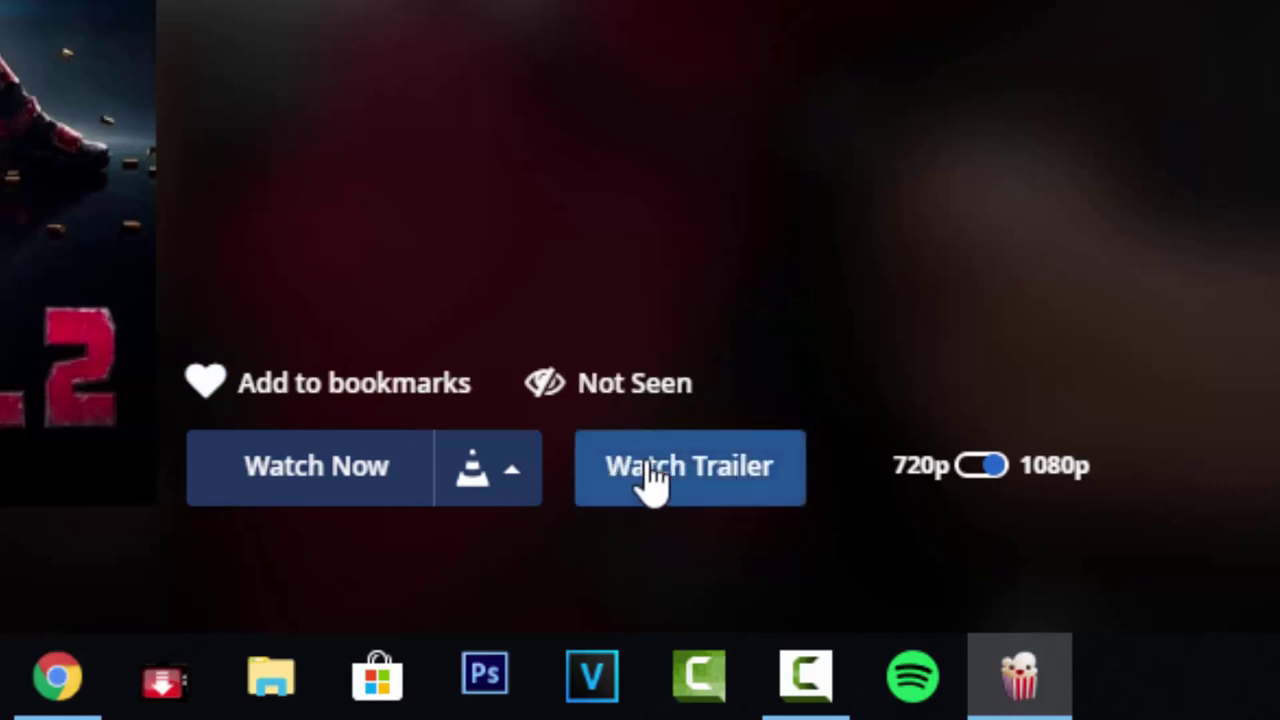
mouse_move(920, 477)
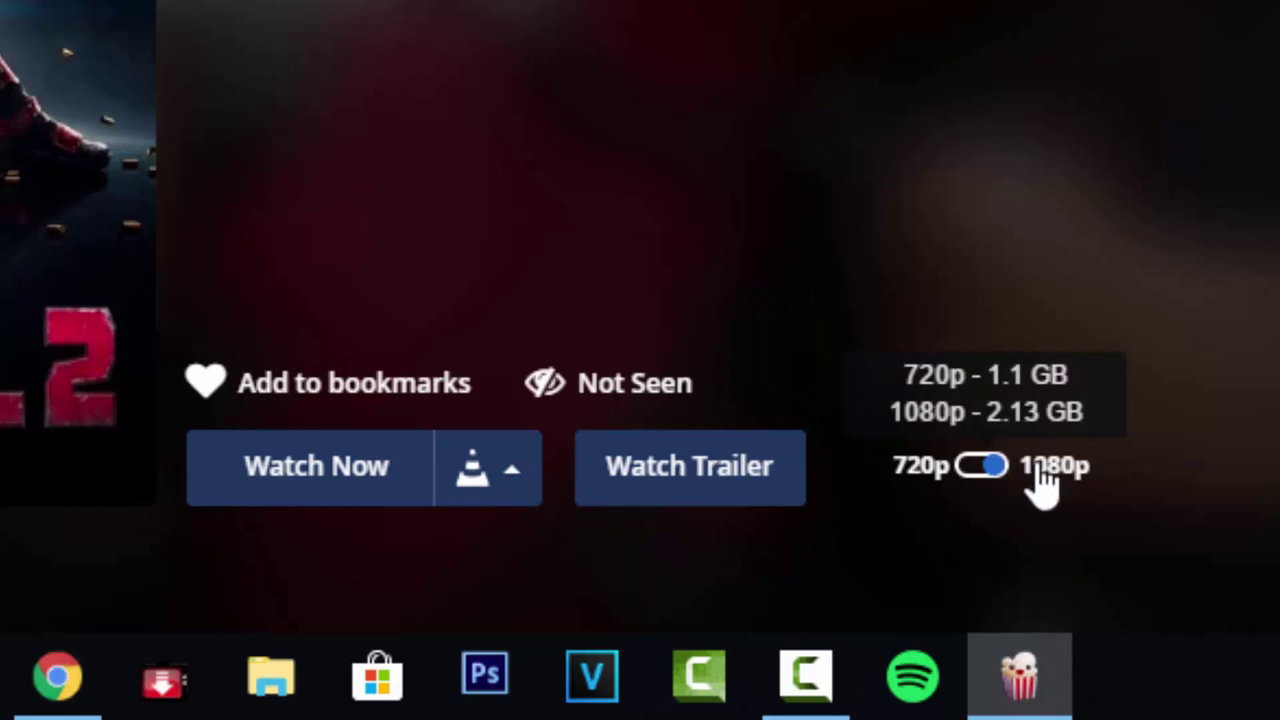
mouse_move(1043, 478)
click(928, 481)
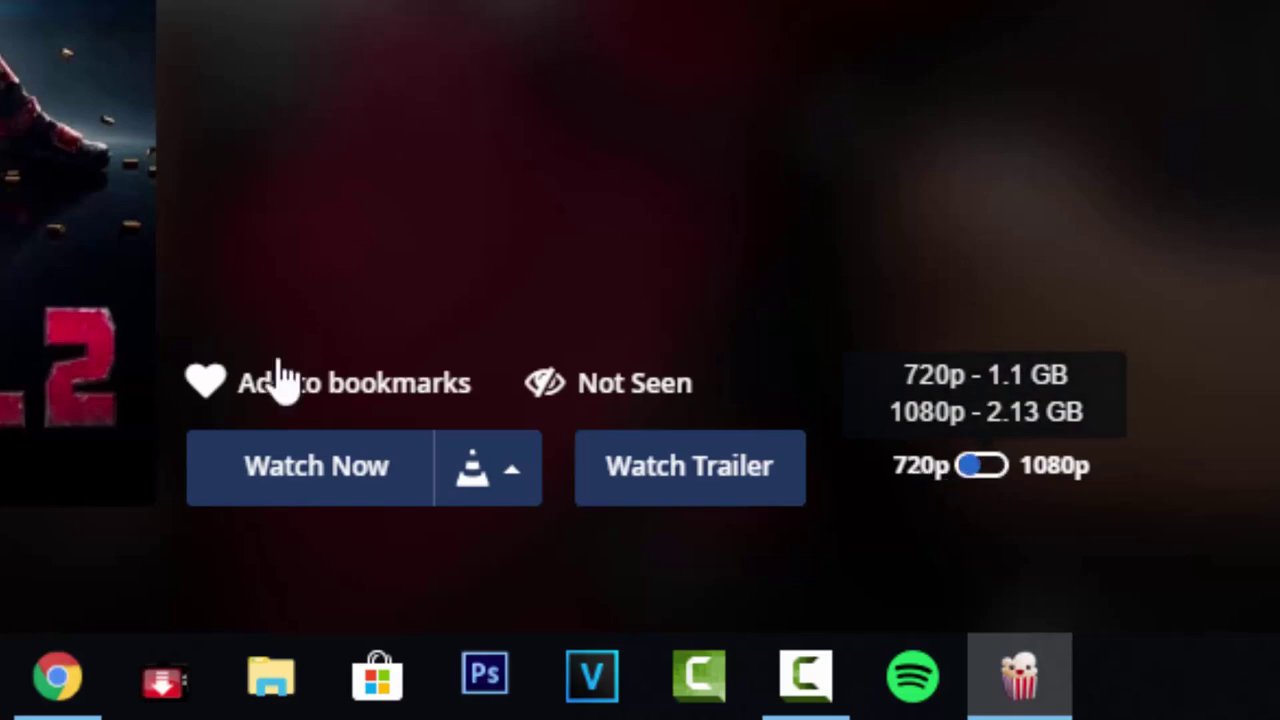
click(295, 485)
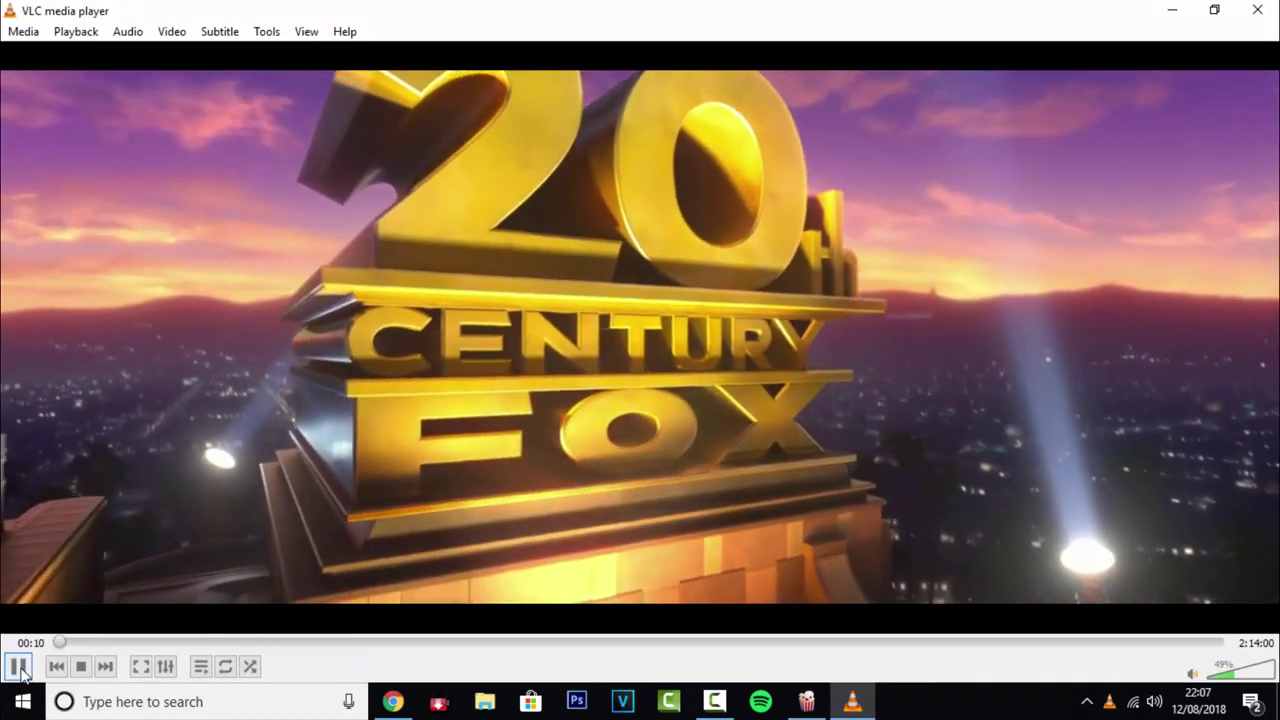
Pause the movie in VLC and check the download progress behind the player window
click(19, 667)
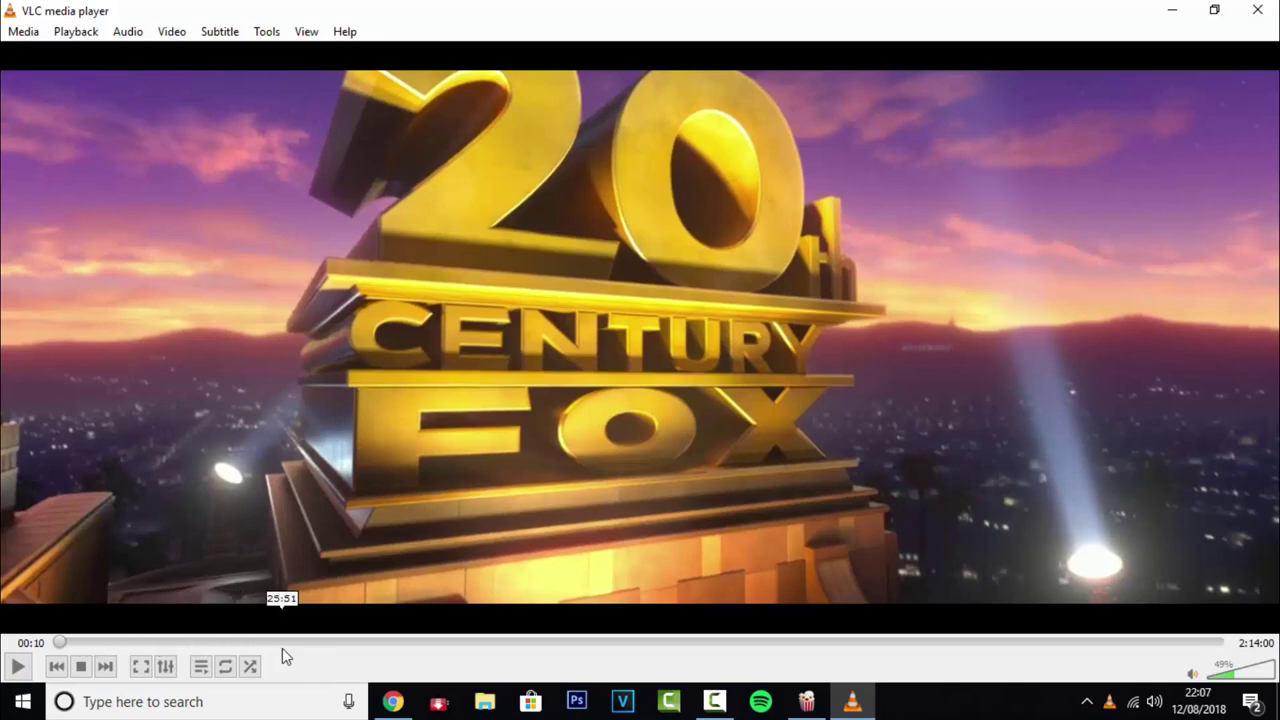
drag(502, 17, 612, 358)
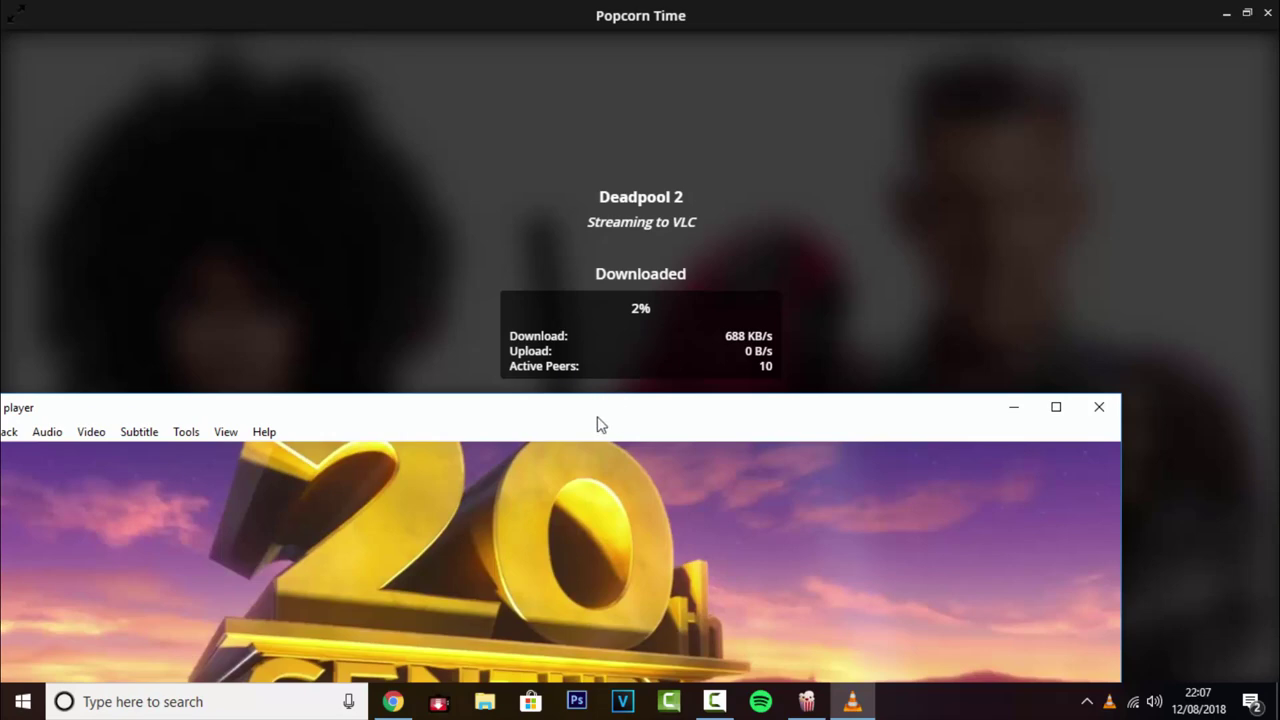
drag(597, 423, 677, 4)
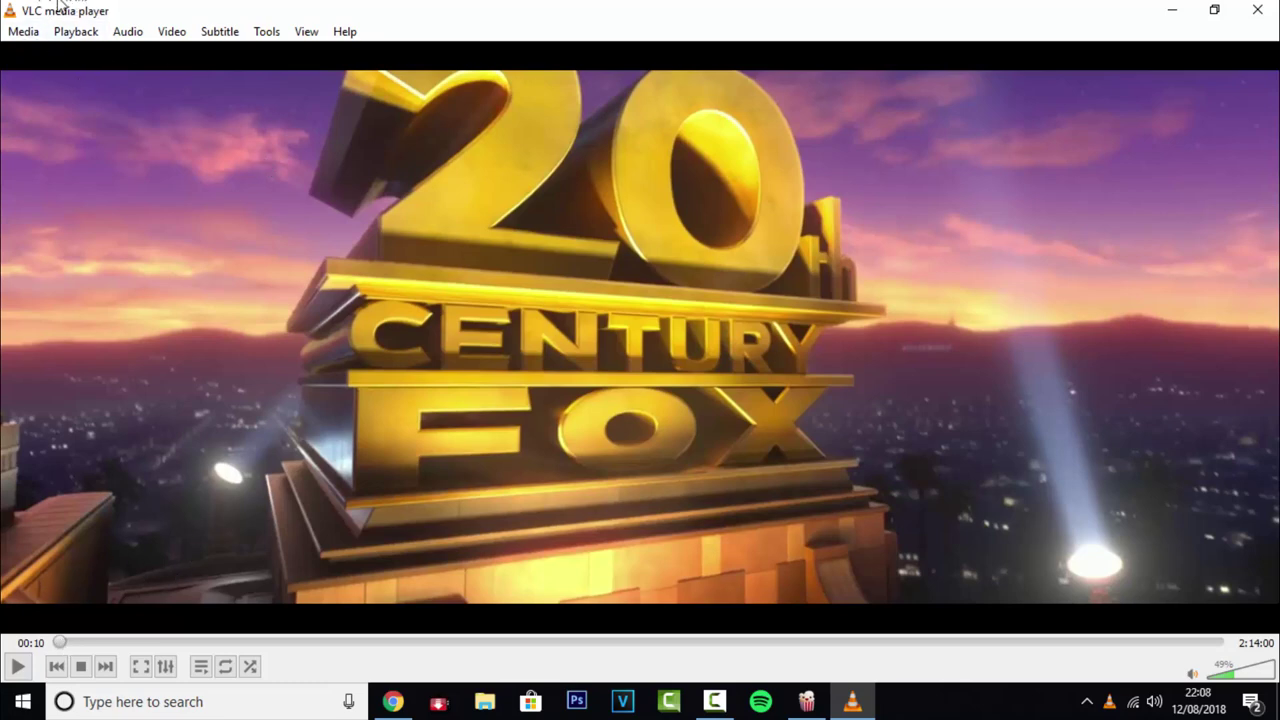
Minimize VLC to check the movie's download in Popcorn Time, and return to VLC to close the player
click(1172, 9)
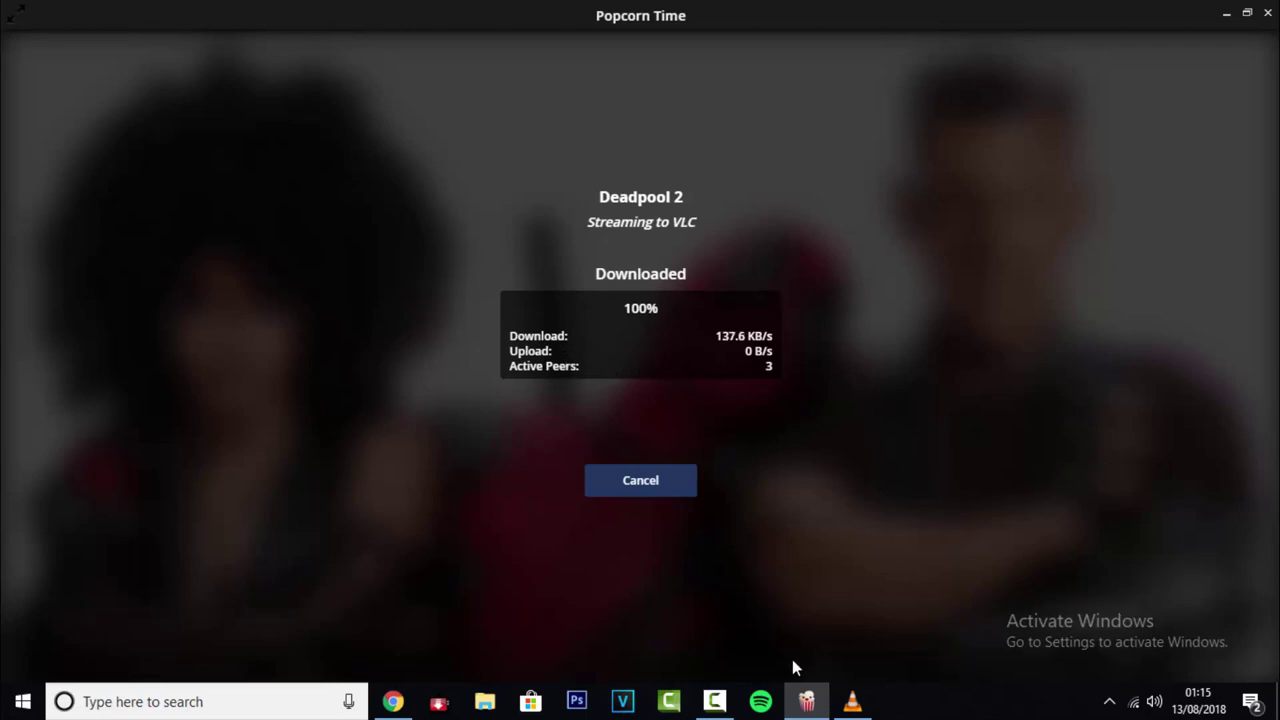
click(852, 701)
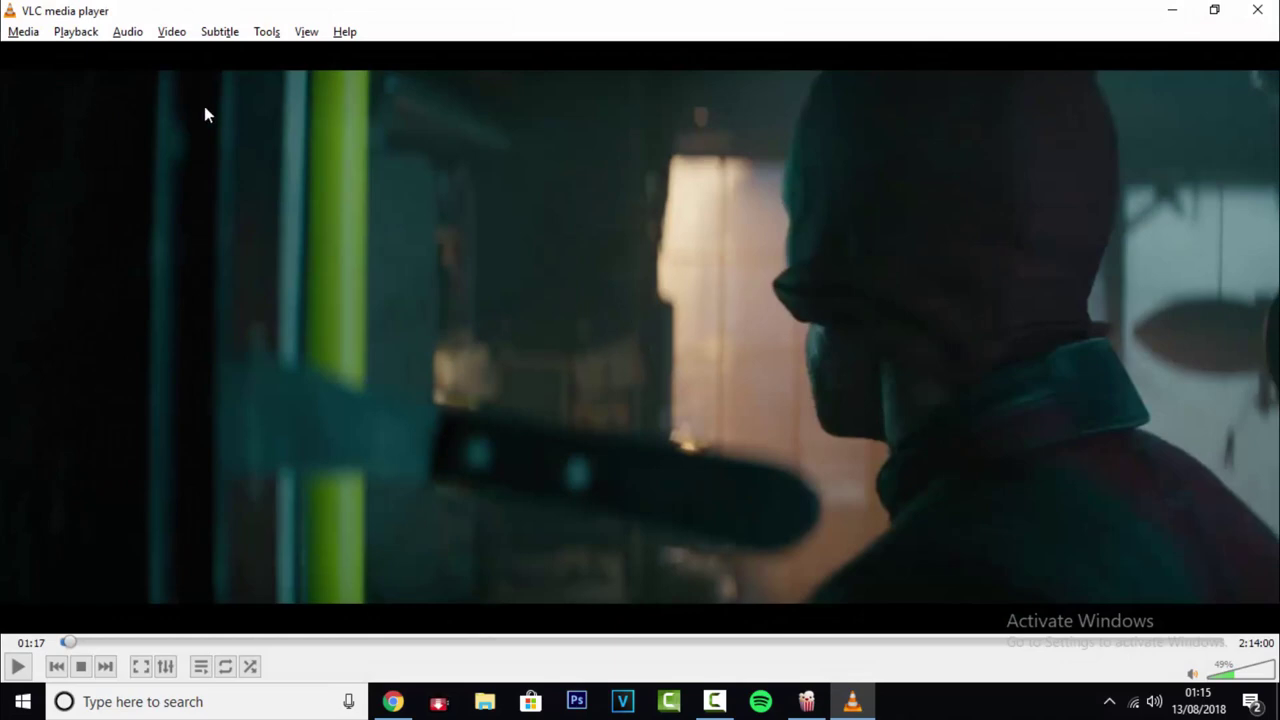
key(alt+F4)
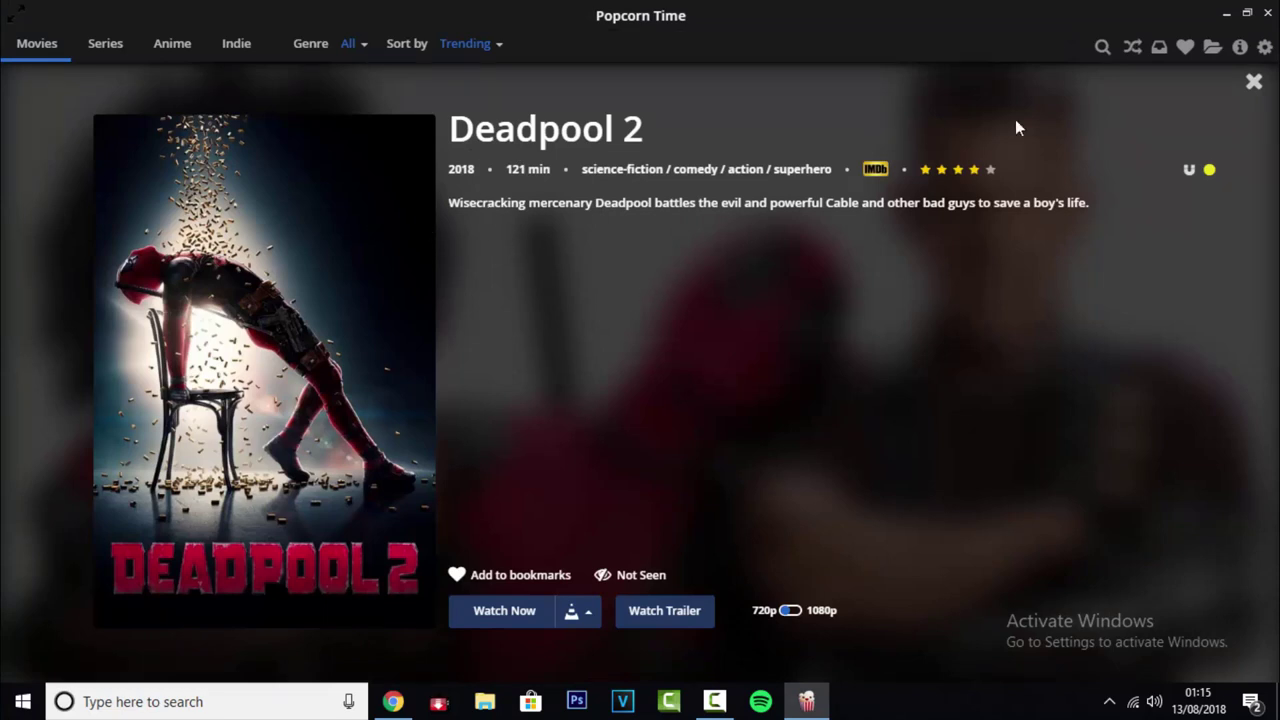
Show the advanced settings and turn off clearing the Tmp folder after closing the app
click(1265, 47)
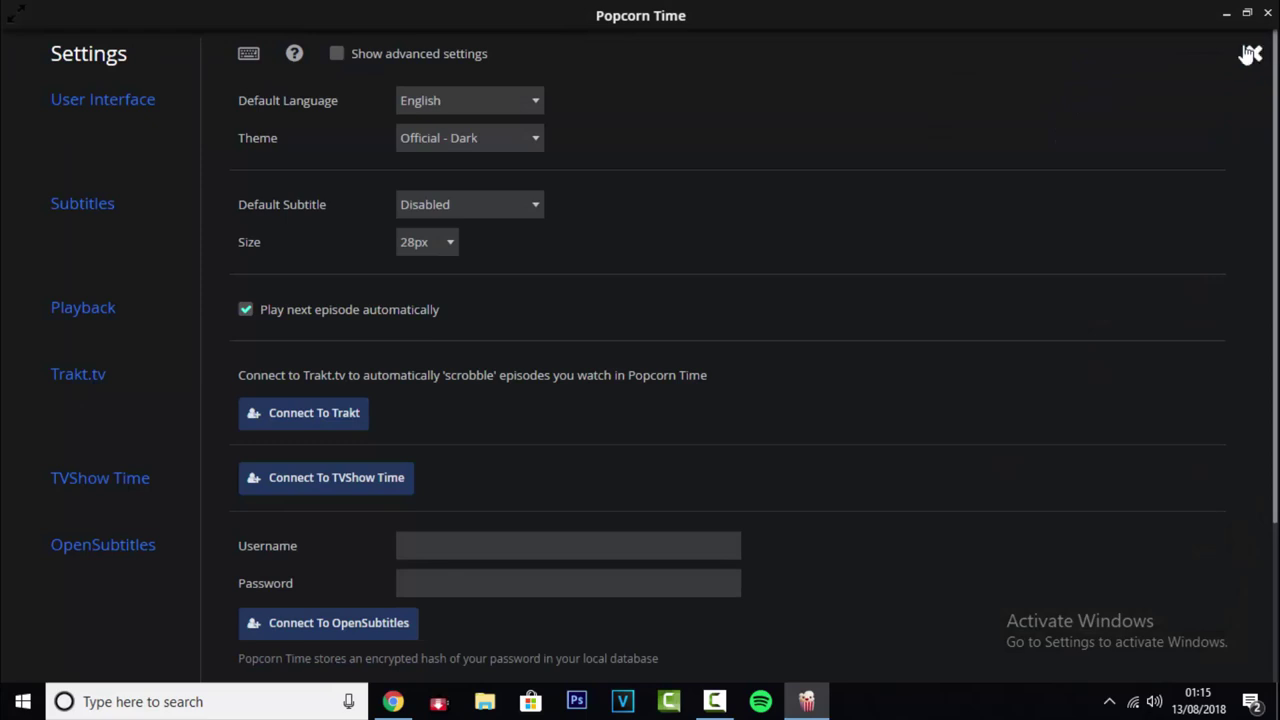
click(337, 54)
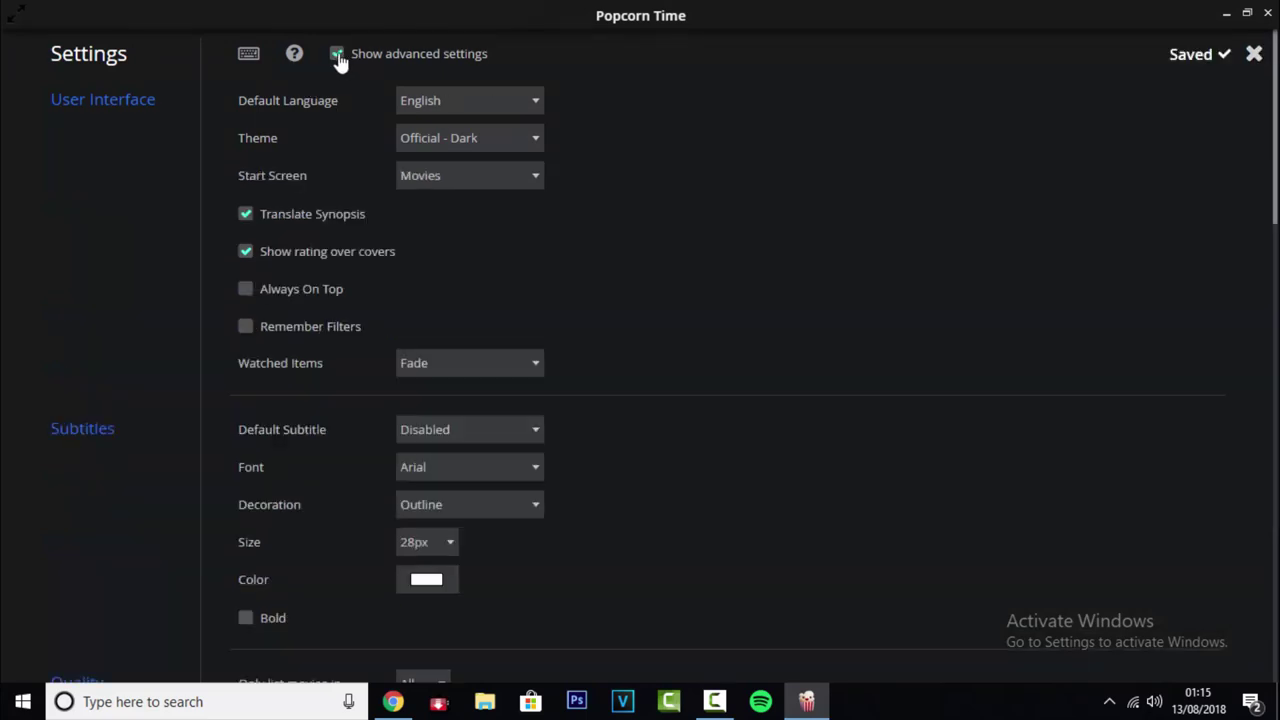
scroll(660, 264, down, 3)
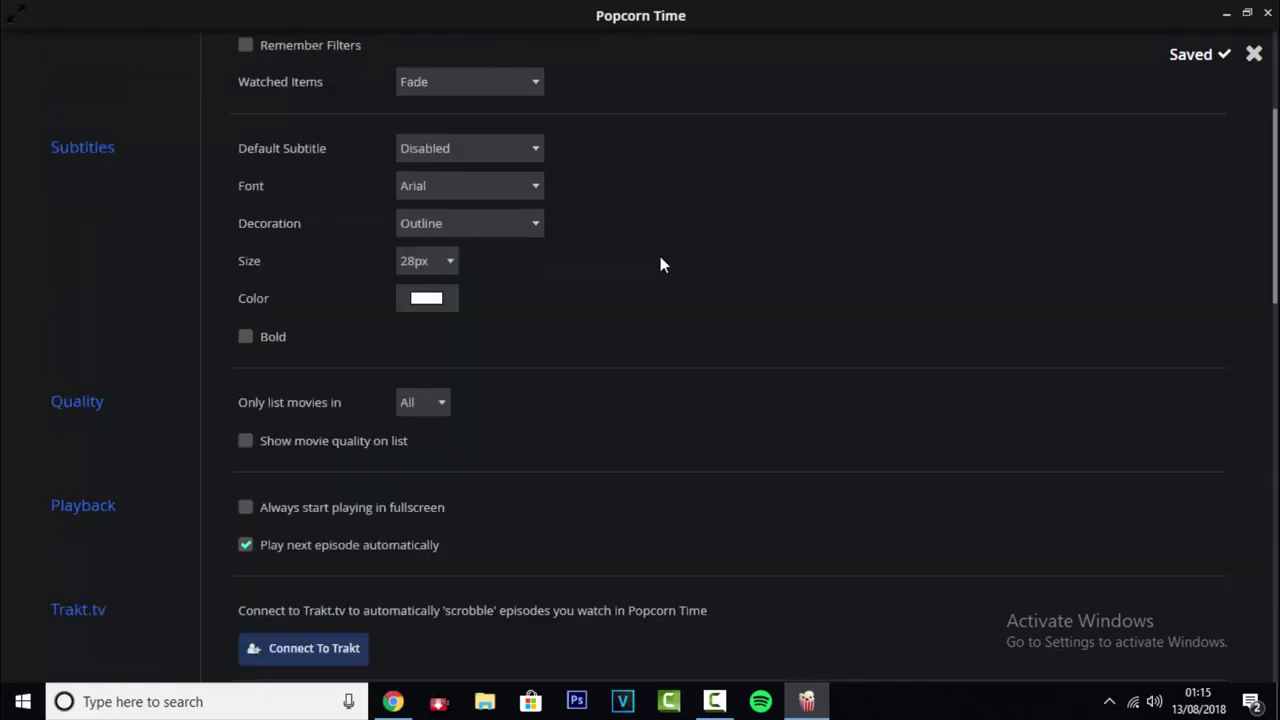
scroll(660, 264, down, 4)
scroll(660, 258, down, 7)
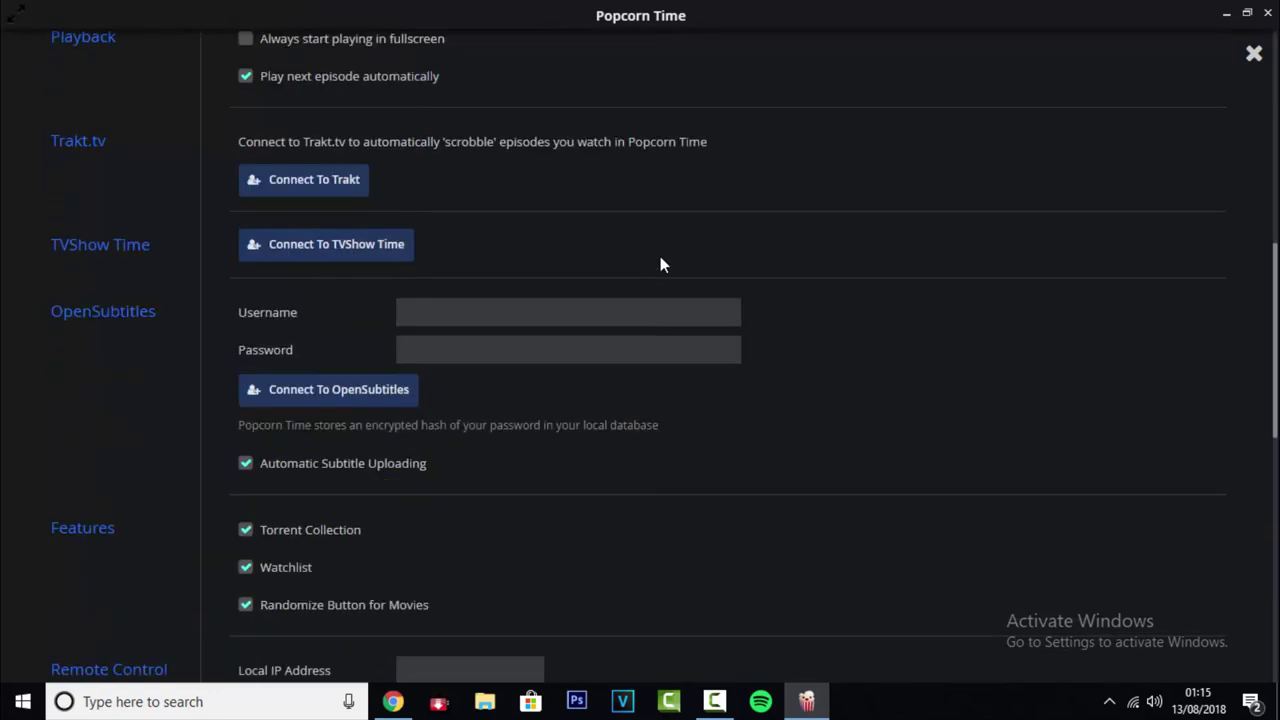
scroll(660, 264, down, 7)
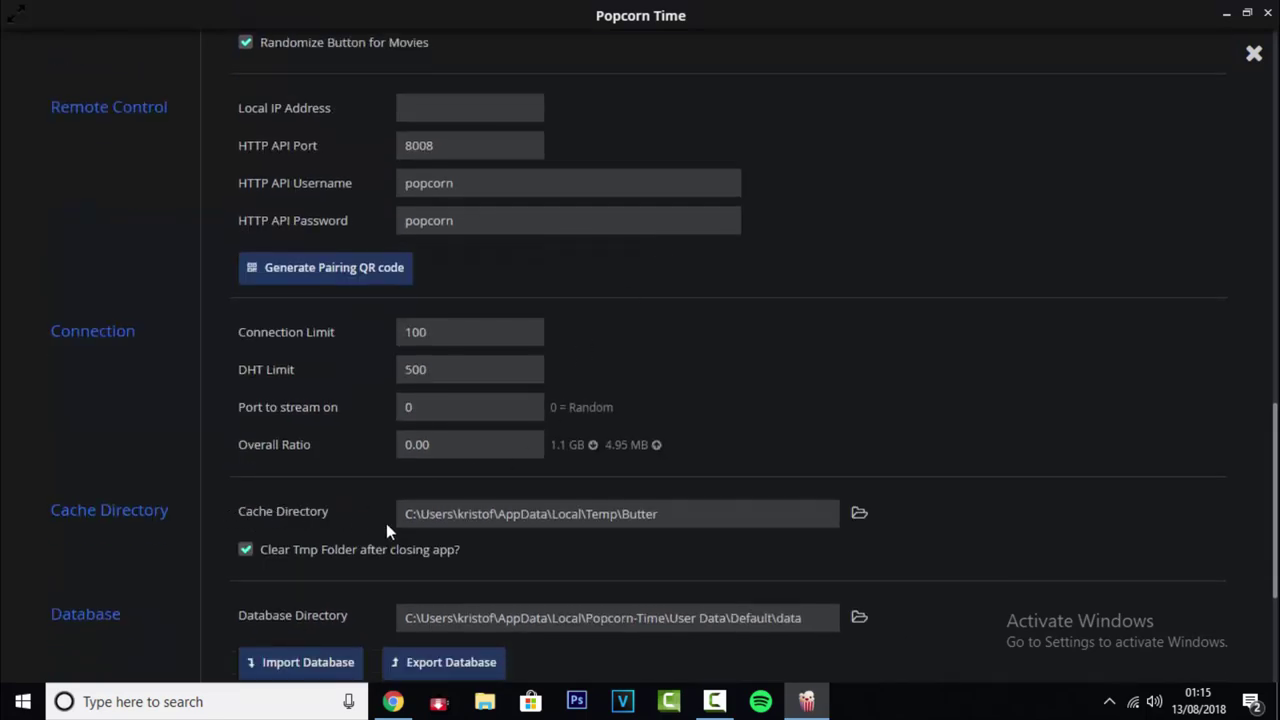
scroll(345, 521, down, 2)
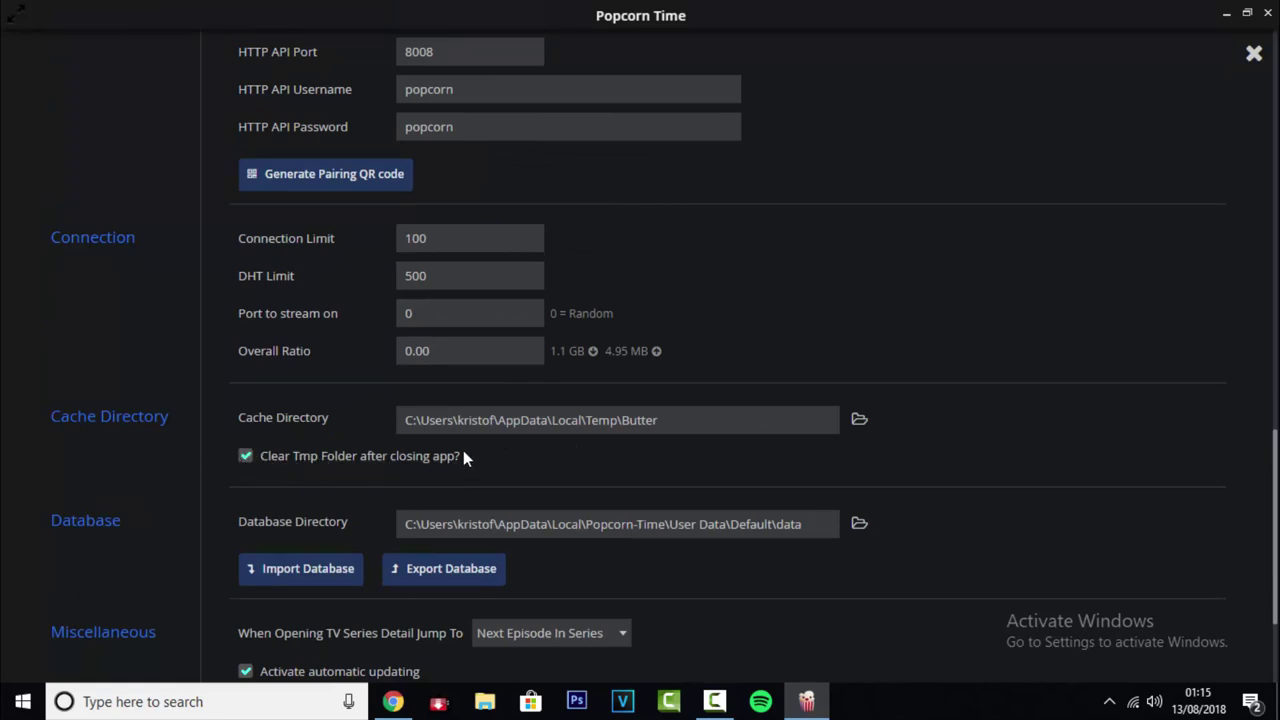
click(245, 458)
Open the cache directory and play the downloaded Deadpool 2 720p video file from its movie subfolder in VLC
click(860, 424)
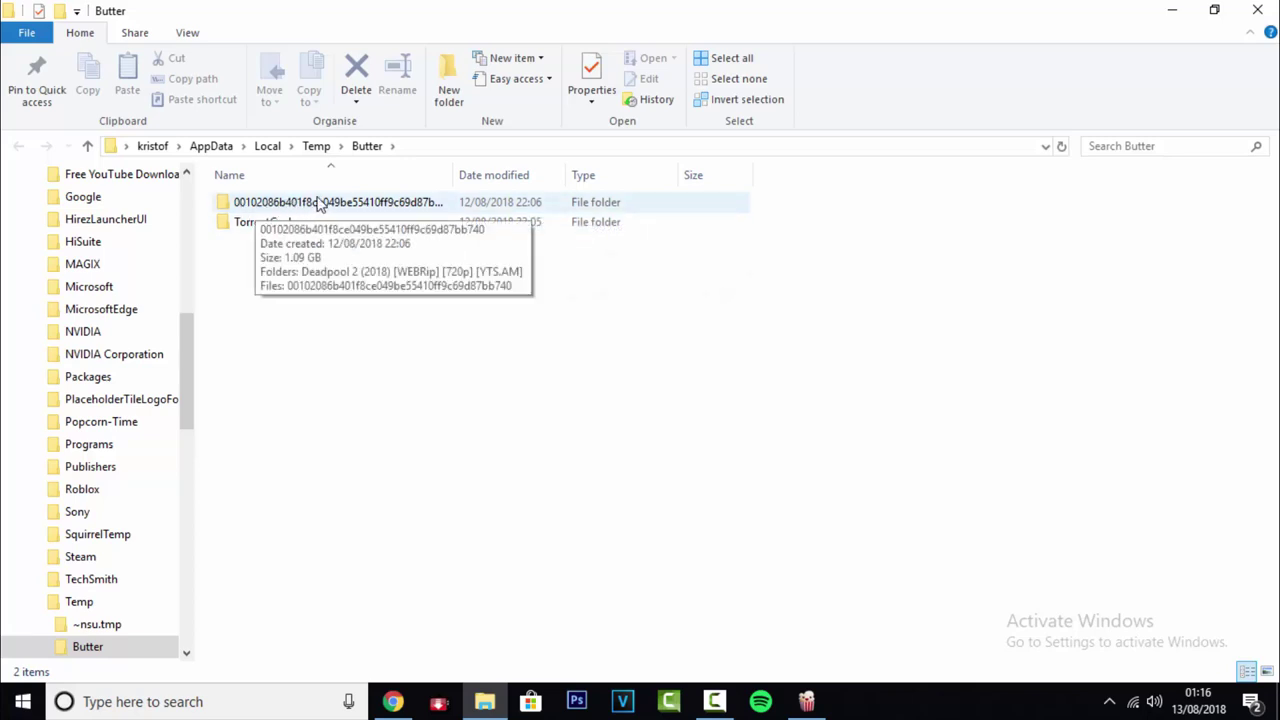
double_click(296, 204)
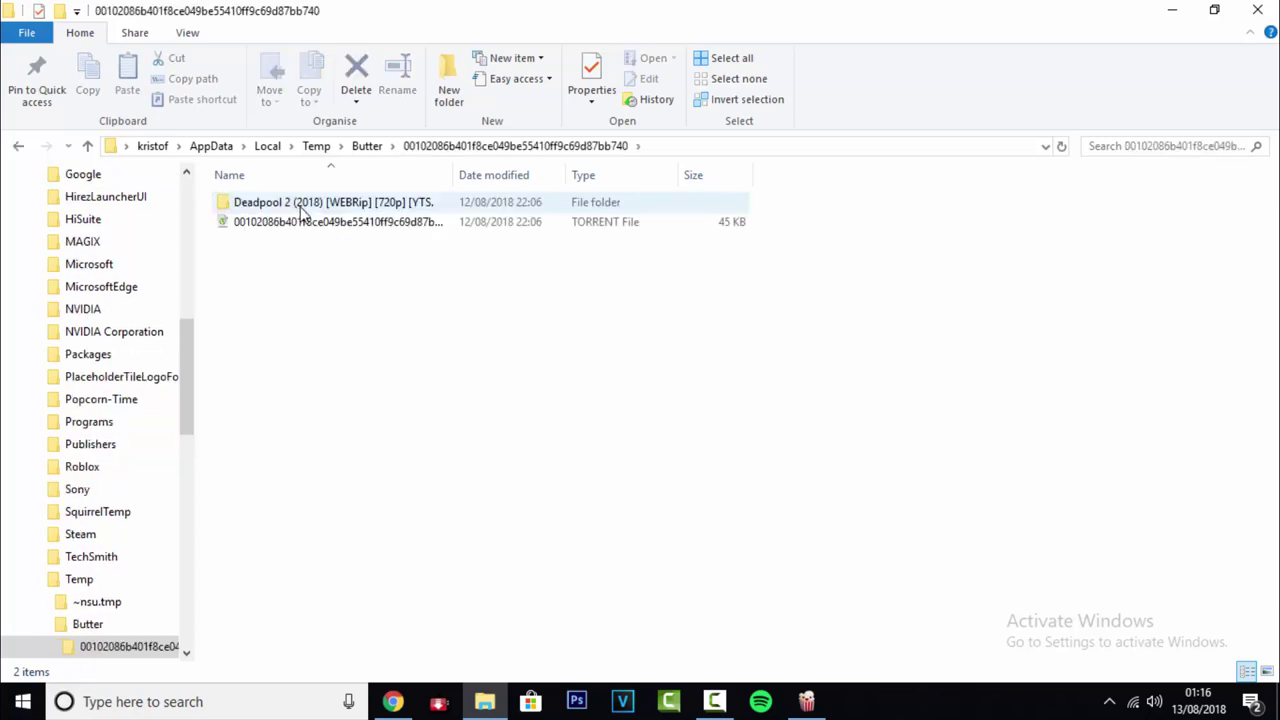
double_click(283, 205)
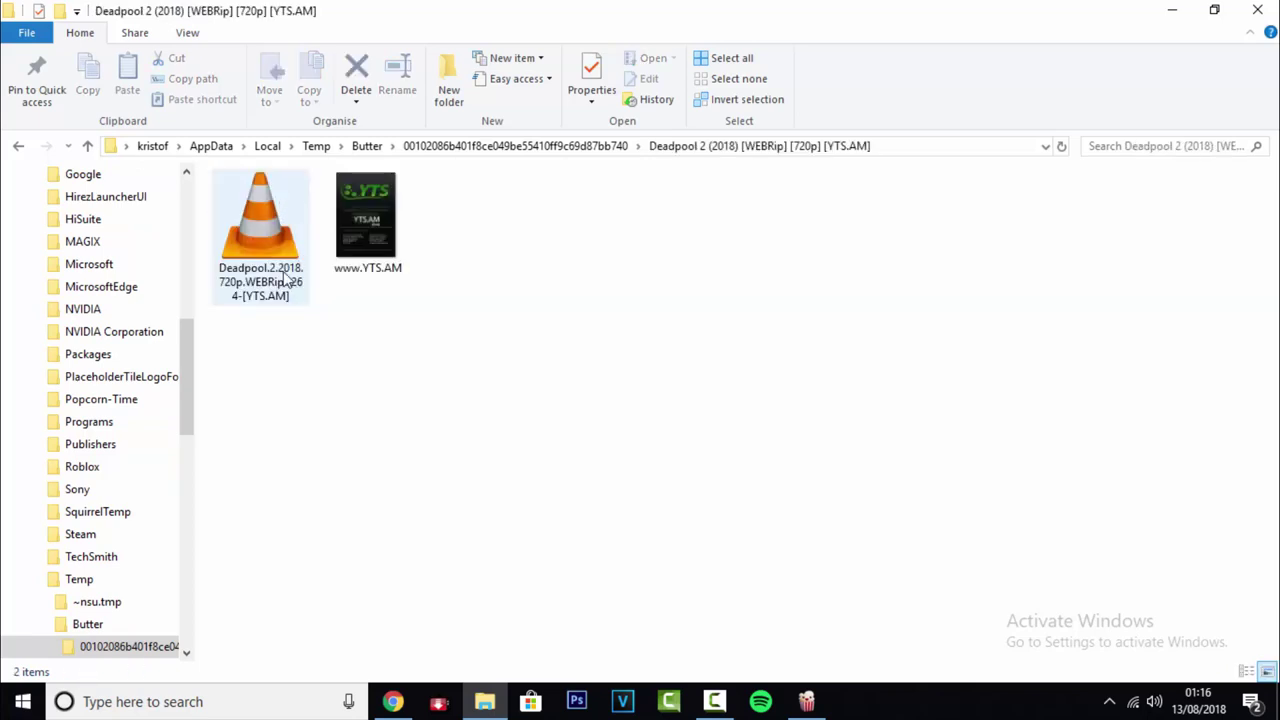
click(262, 236)
right_click(259, 230)
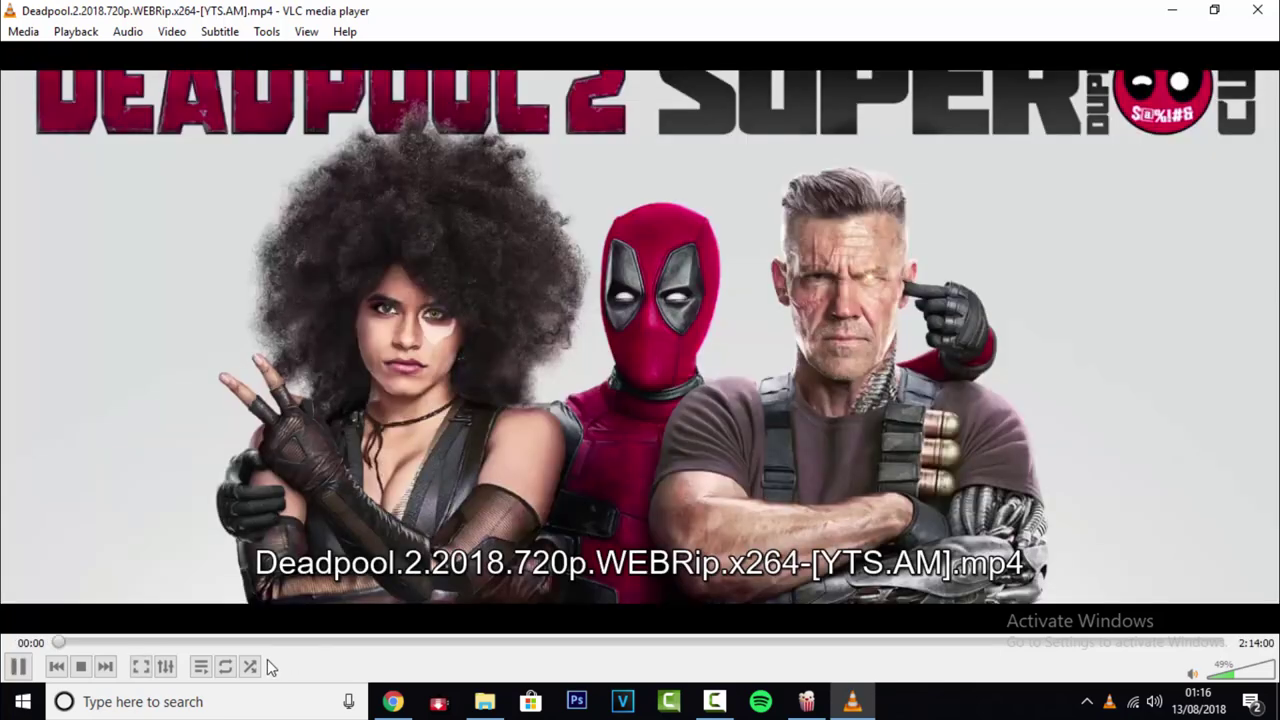
Skip ahead to several points in the movie, up to about 1:27:46, to check playback, and close VLC
click(371, 641)
click(437, 641)
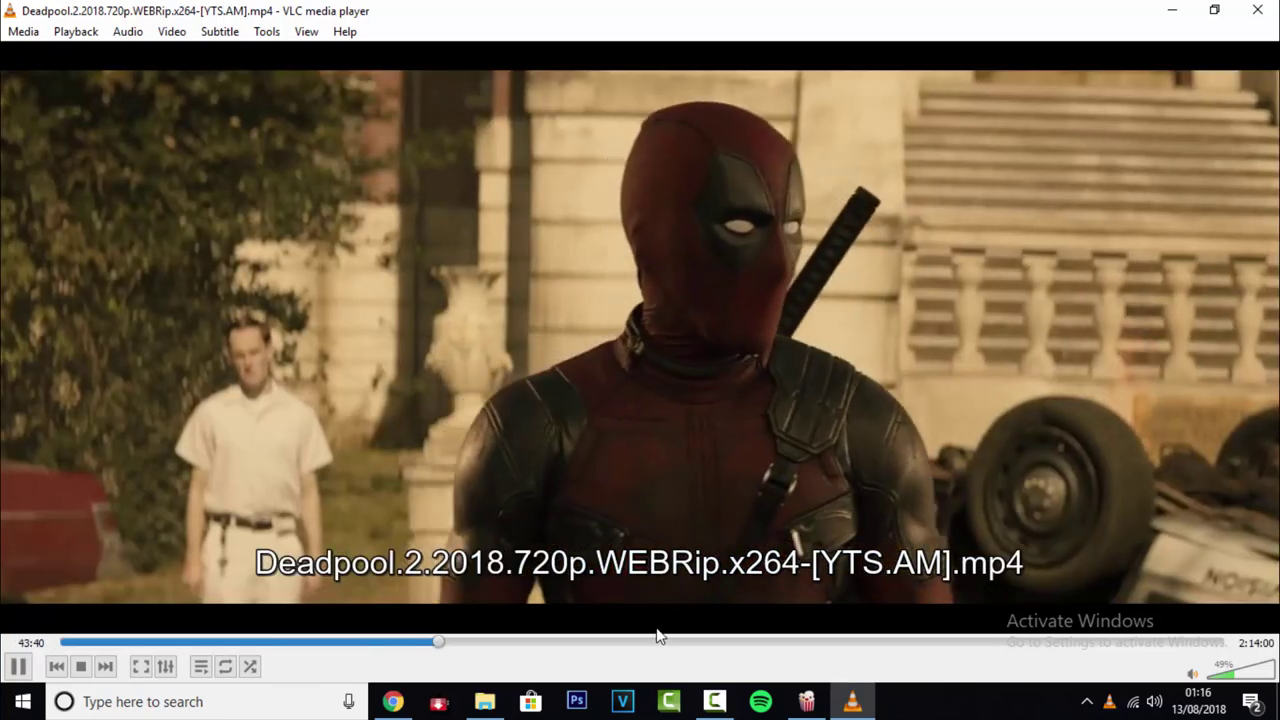
click(658, 641)
click(823, 643)
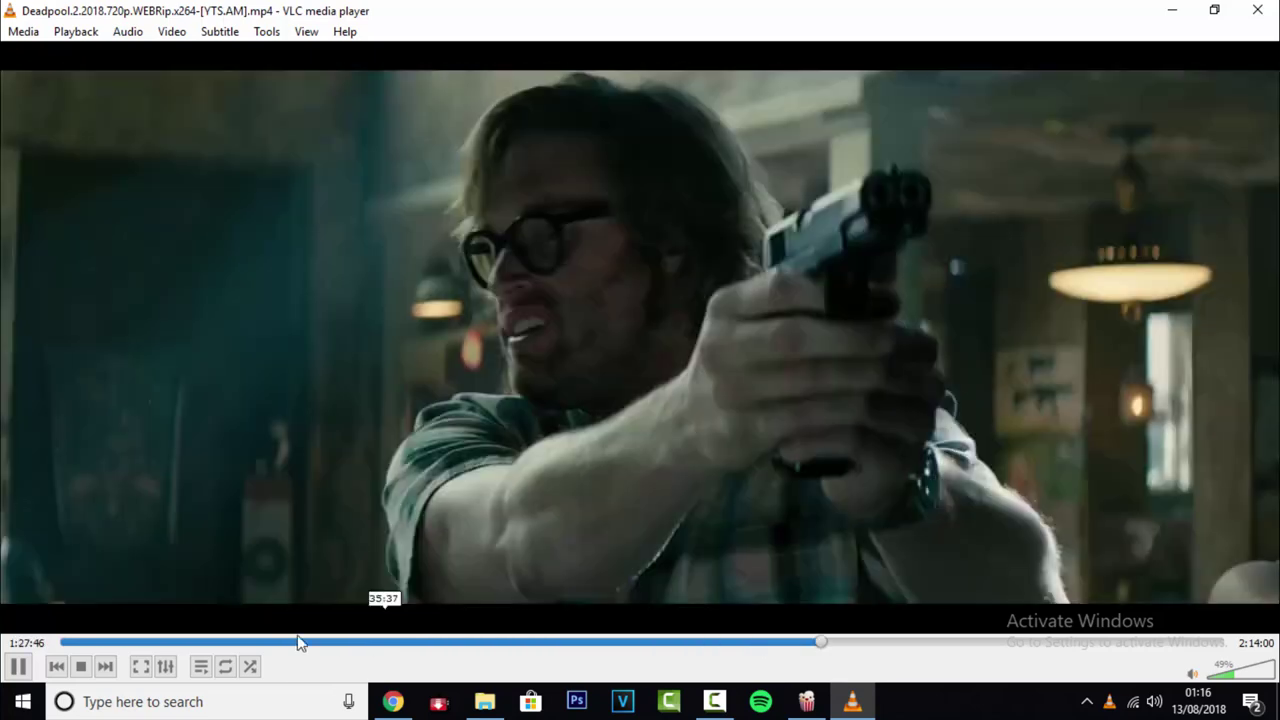
key(space)
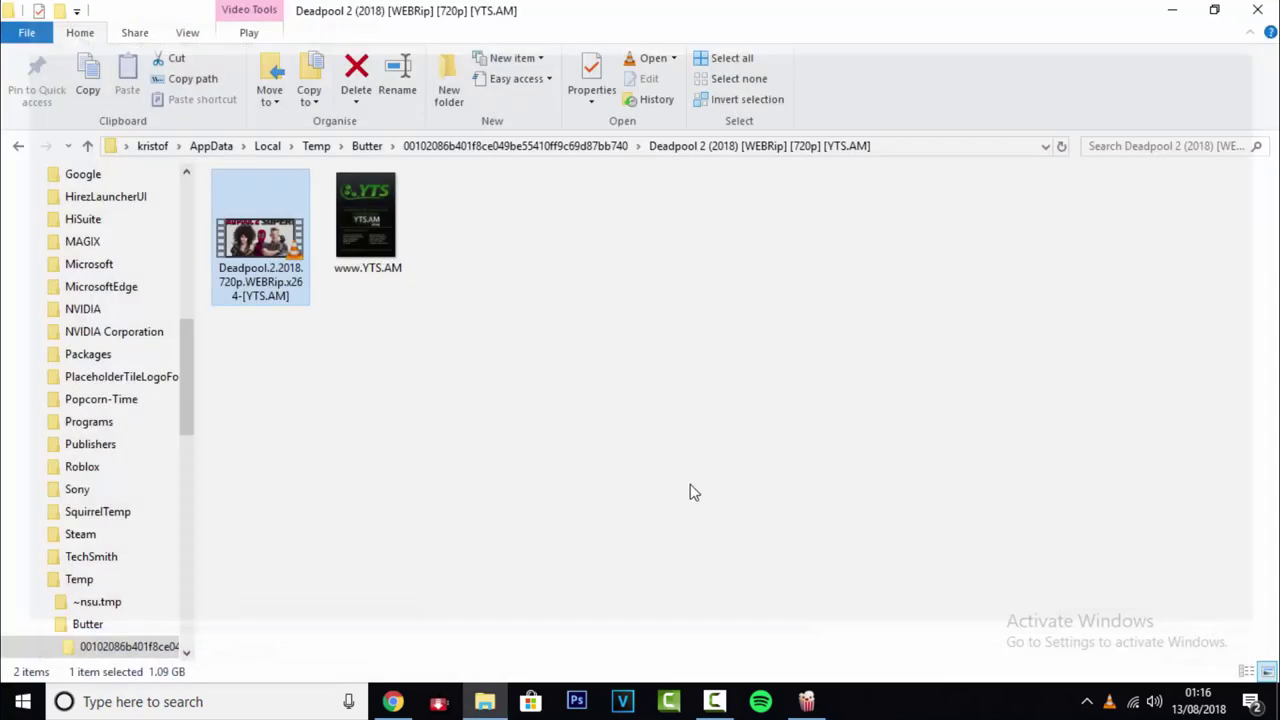
click(1257, 12)
Switch back to Popcorn Time and close its settings to return to the Deadpool 2 page
click(808, 702)
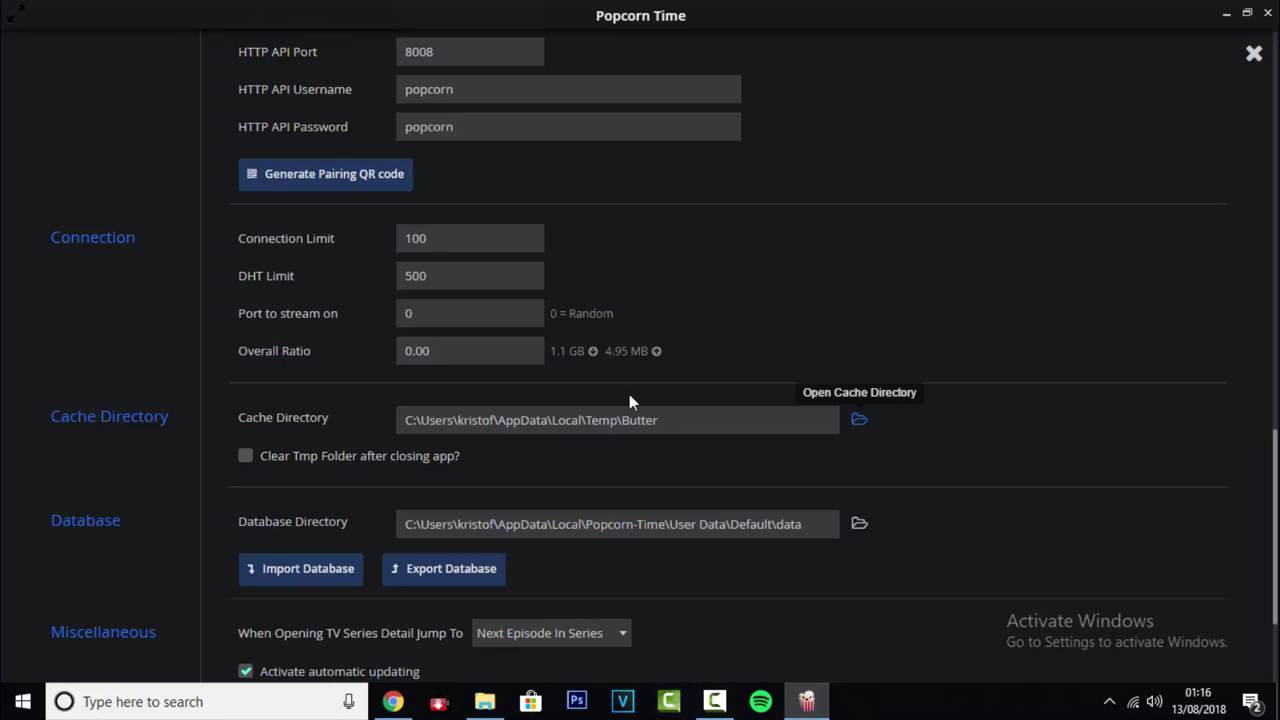
scroll(640, 370, up, 3)
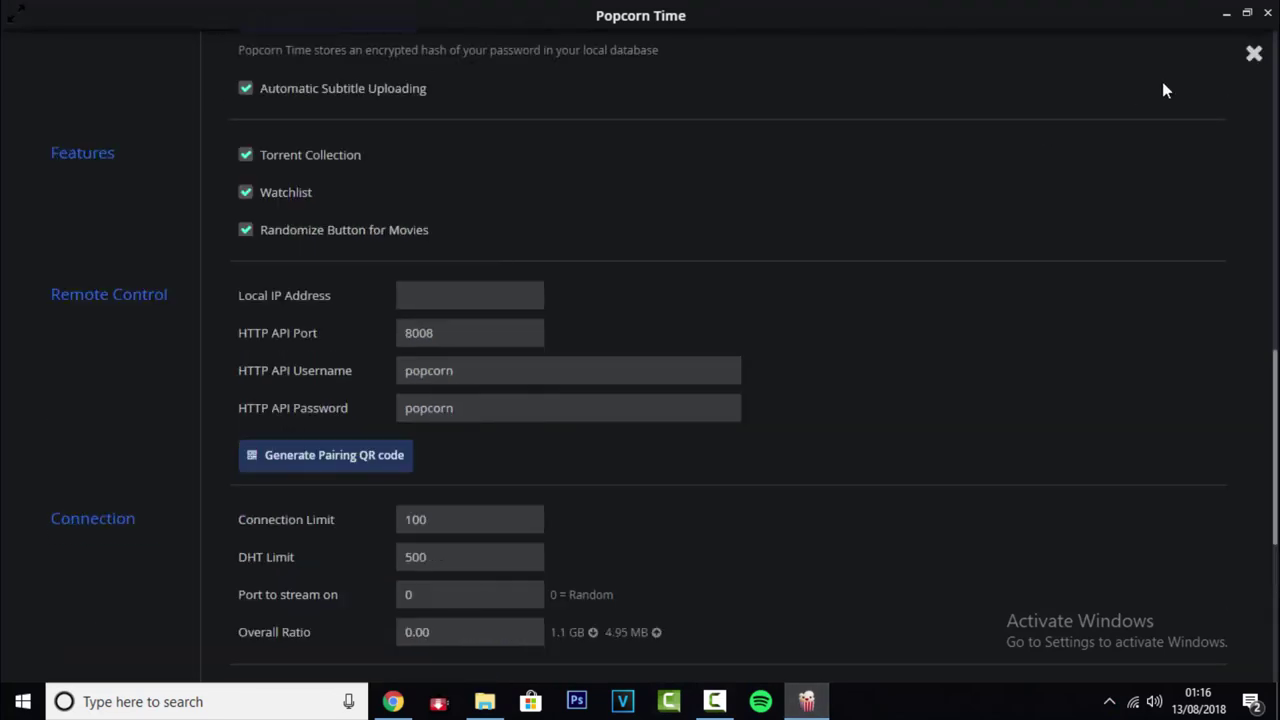
click(1254, 56)
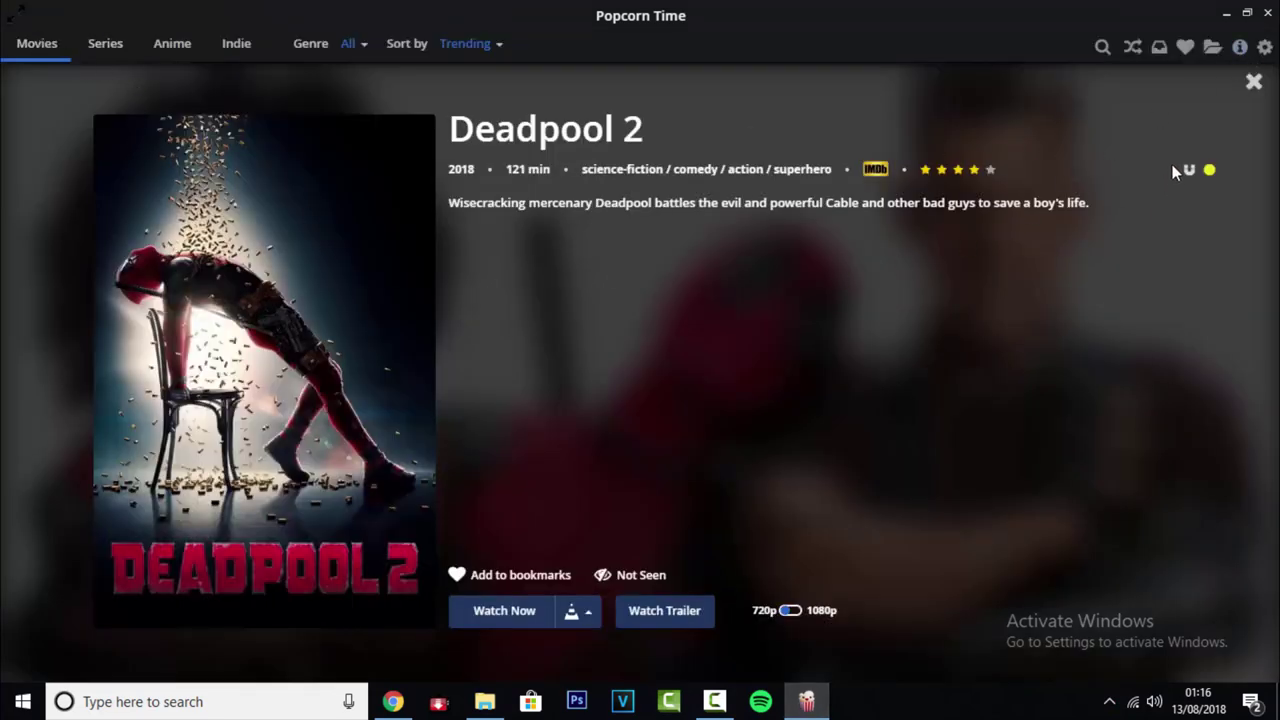